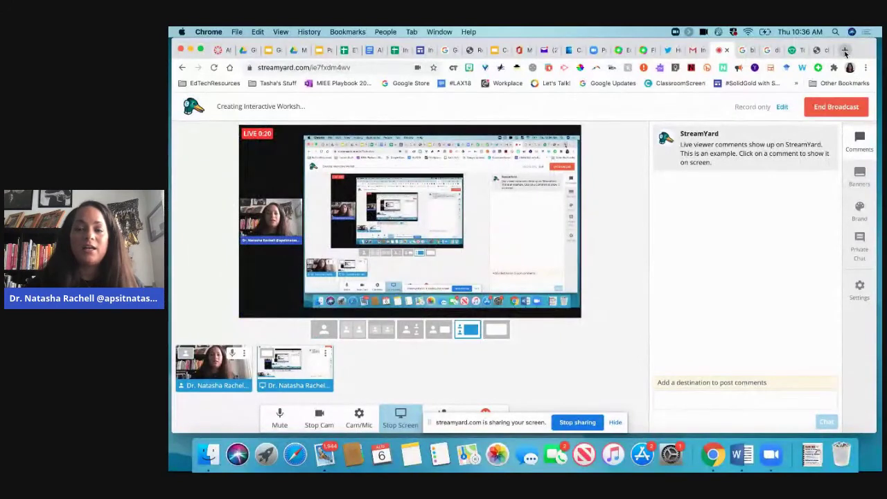
Open slides.google.com in a new browser tab, create a blank presentation and dismiss the theme choices.
click(845, 50)
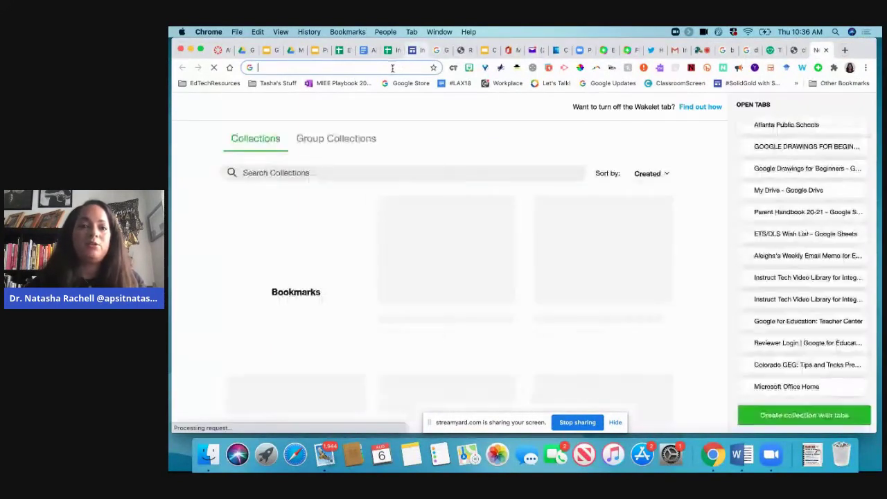
click(392, 68)
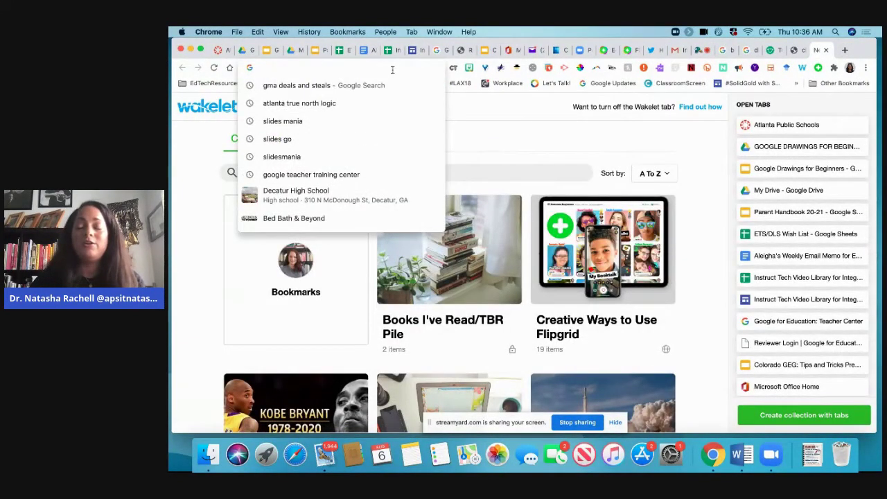
text(slides.google.com)
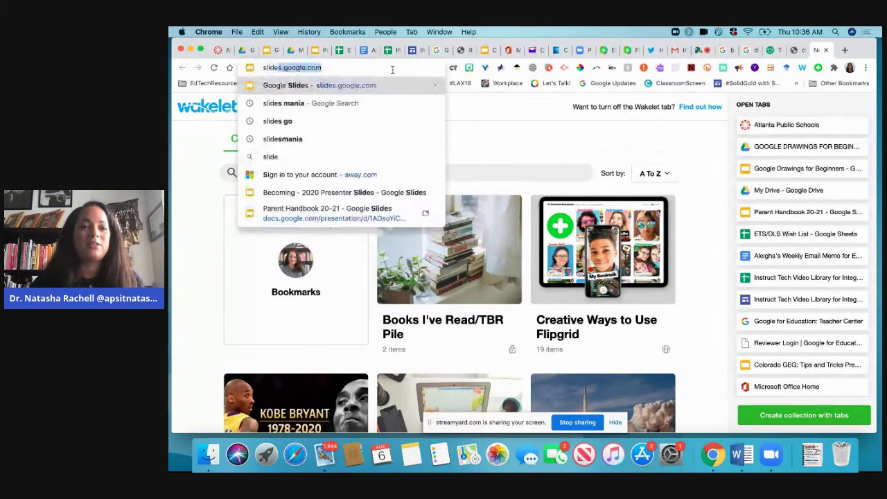
key(Return)
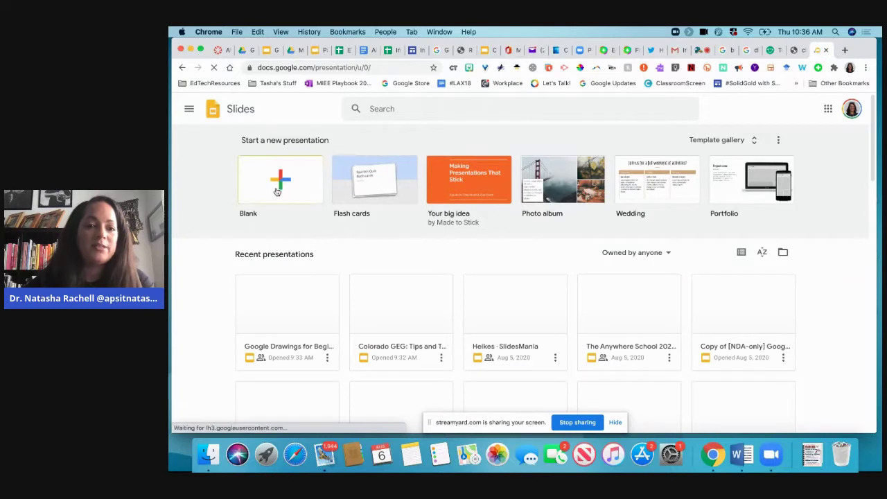
click(282, 180)
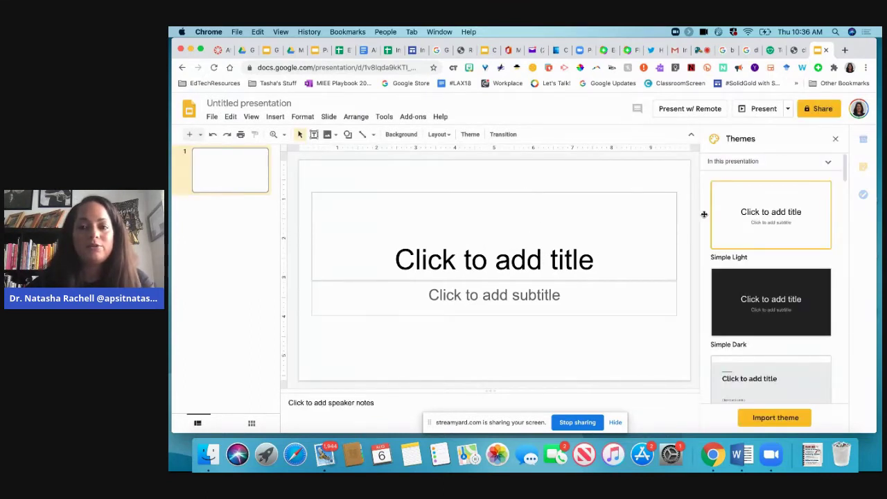
click(836, 140)
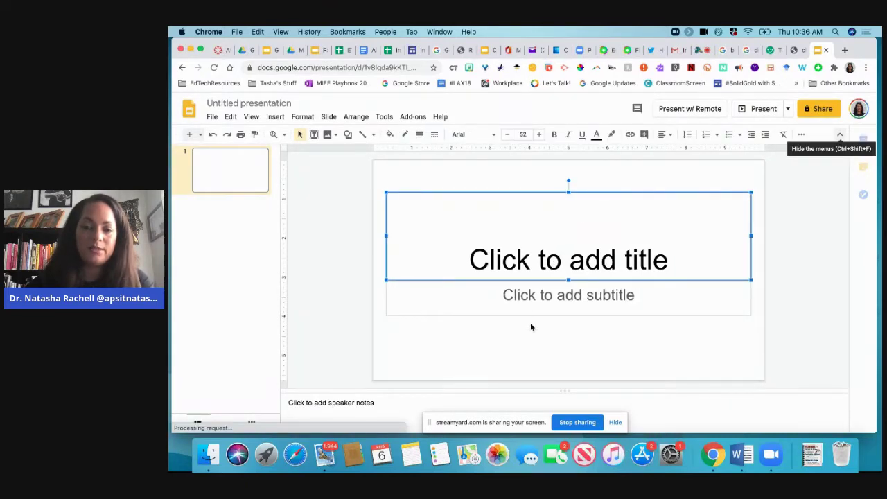
Delete the title and subtitle placeholders from the first slide and hide the menus.
key(Delete)
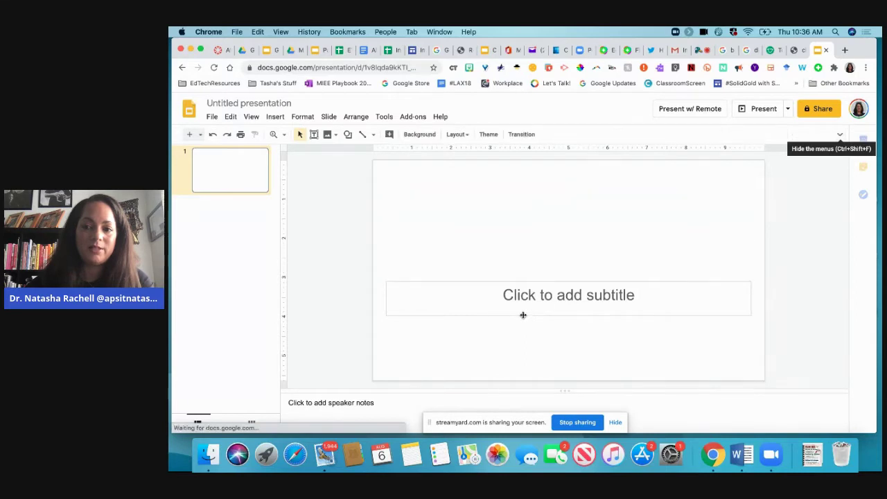
click(523, 316)
key(Delete)
key(ctrl+shift+f)
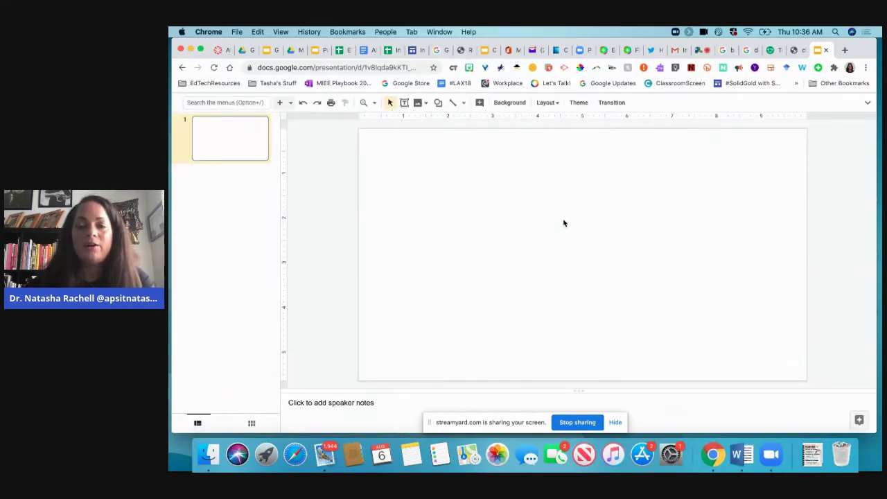
Copy the enlarged blank United States map from the open Google Images results and paste it onto the empty slide.
click(725, 52)
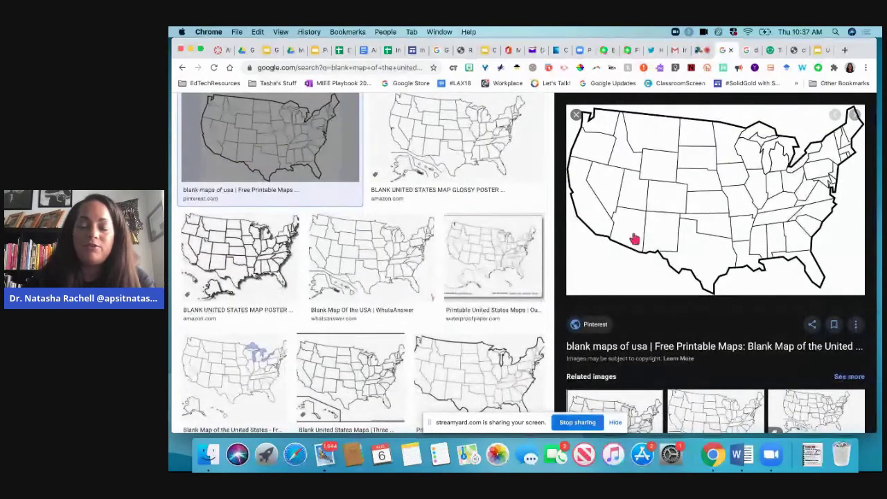
scroll(458, 264, up, 3)
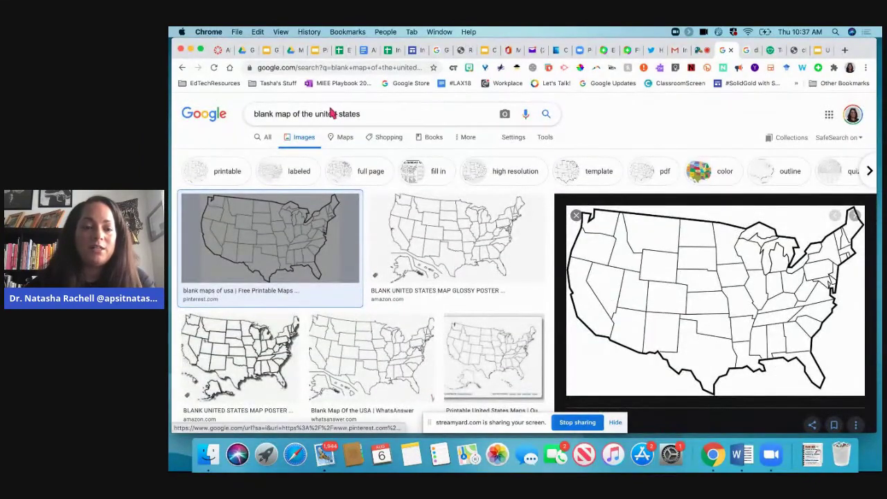
scroll(698, 337, down, 2)
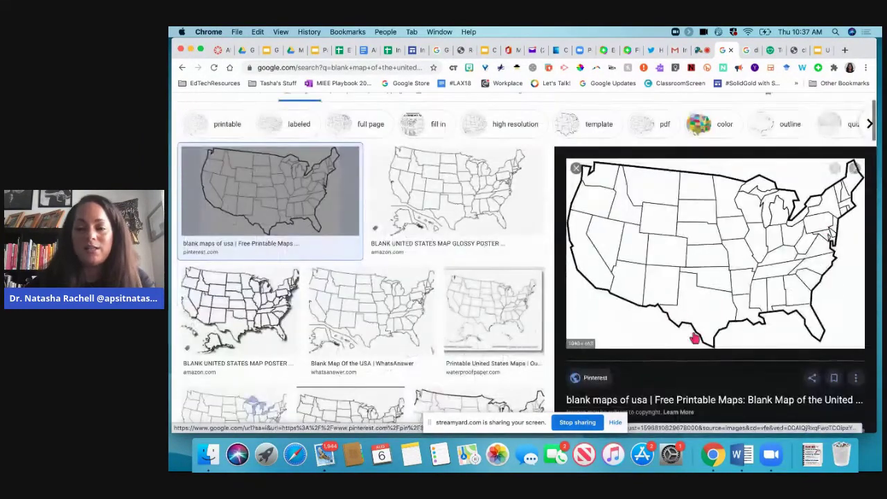
right_click(692, 240)
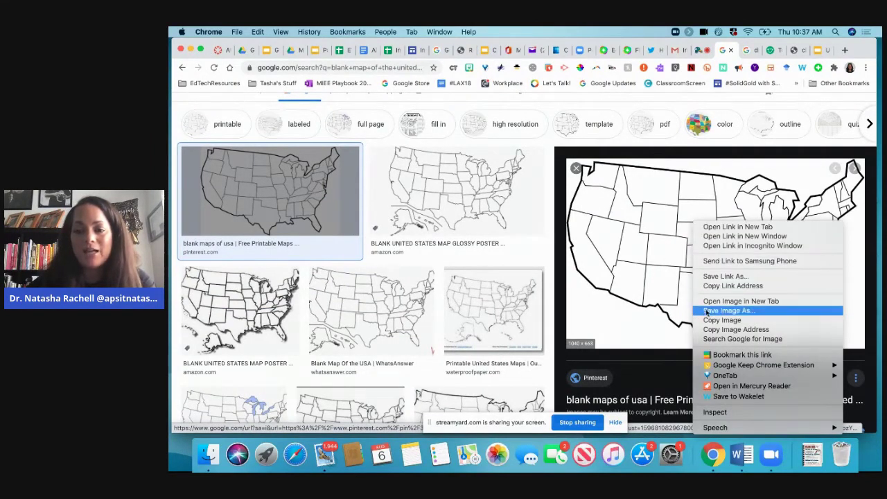
click(706, 320)
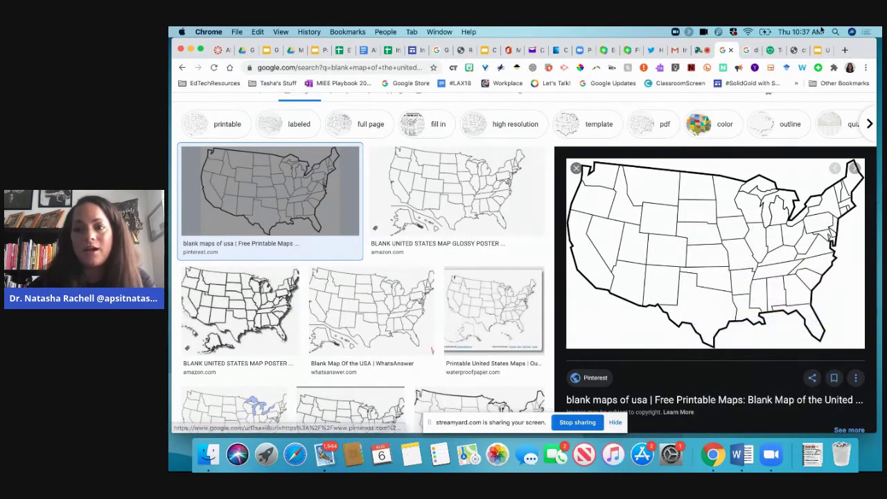
click(818, 50)
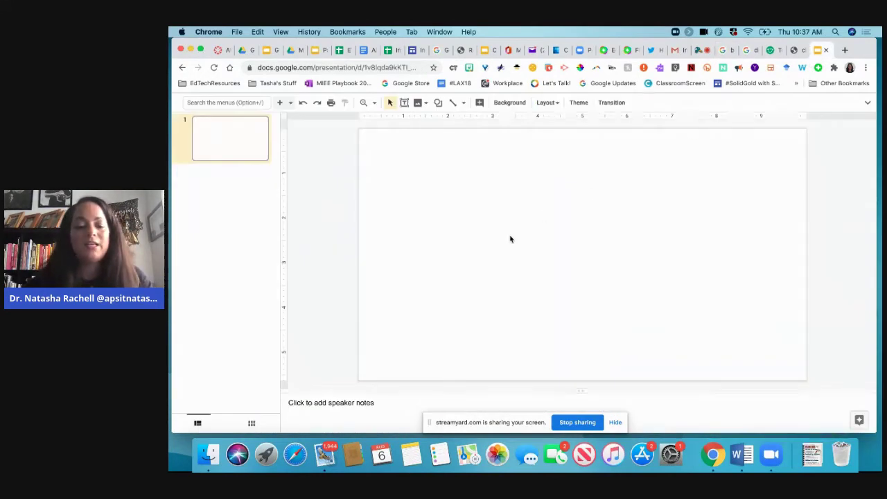
key(super+v)
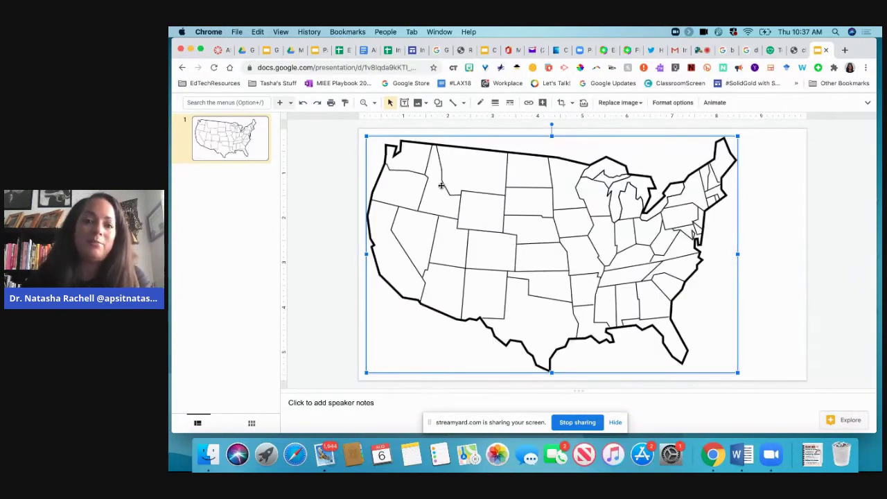
click(302, 172)
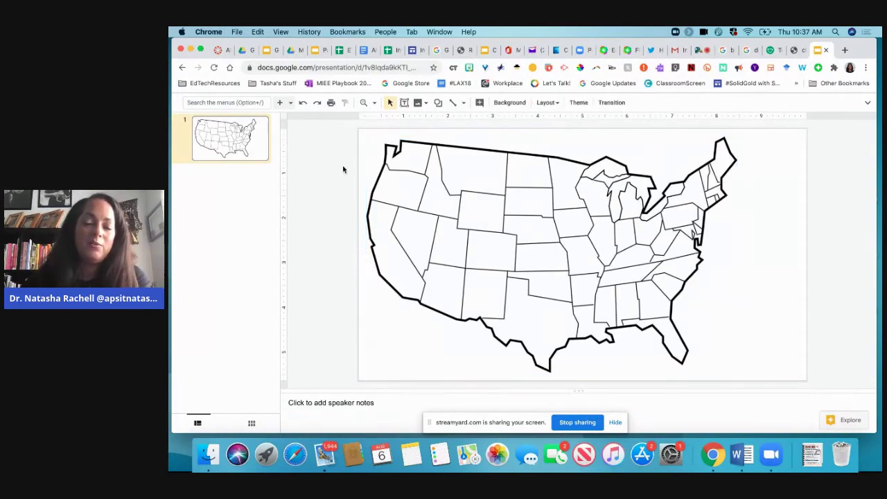
Add a small text box reading "Texas" over the state of Texas on the map.
click(405, 103)
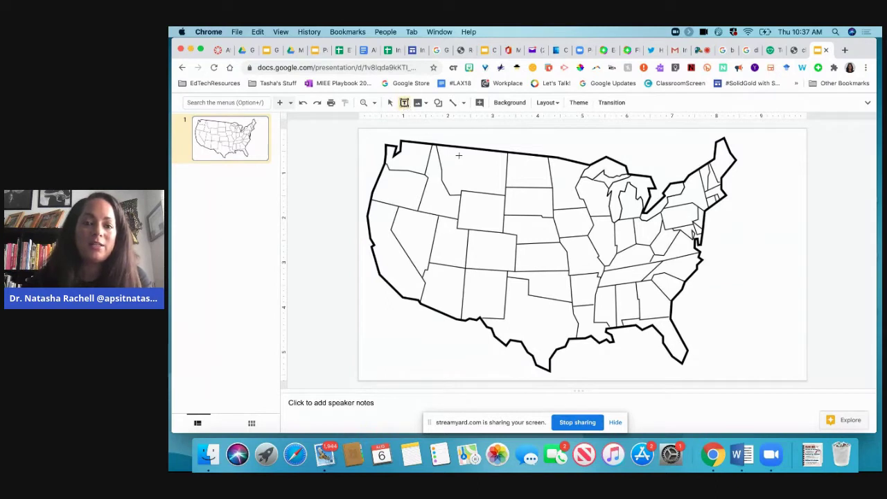
drag(448, 155, 502, 184)
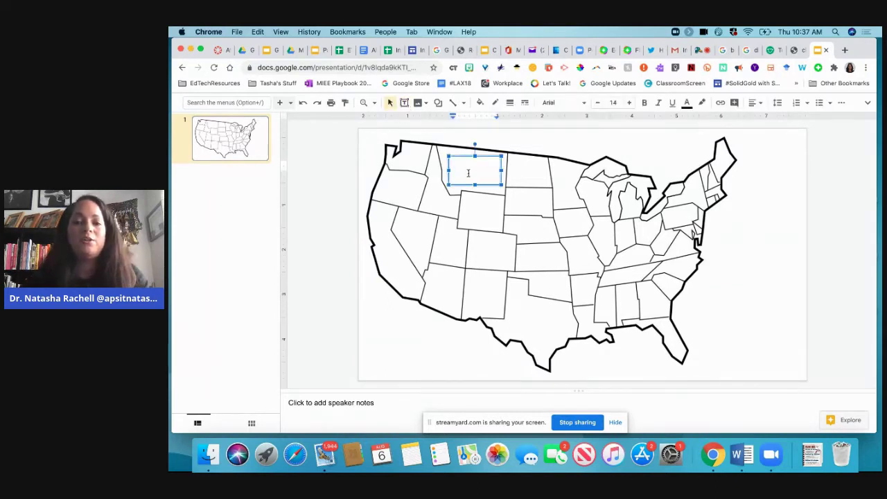
drag(461, 157, 521, 313)
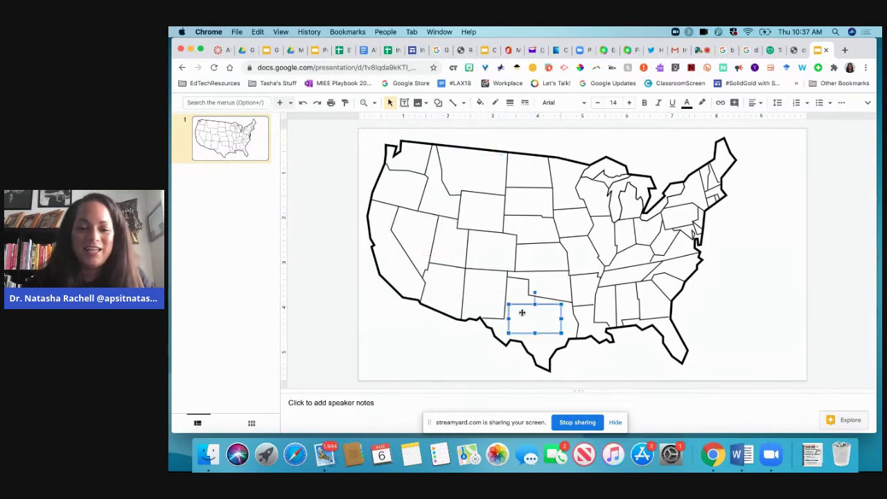
click(525, 319)
text(Tex)
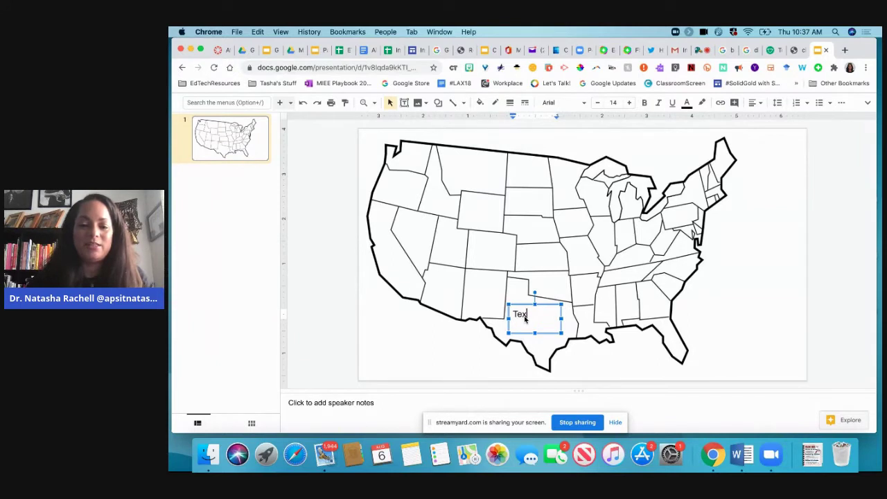
text(as)
click(619, 241)
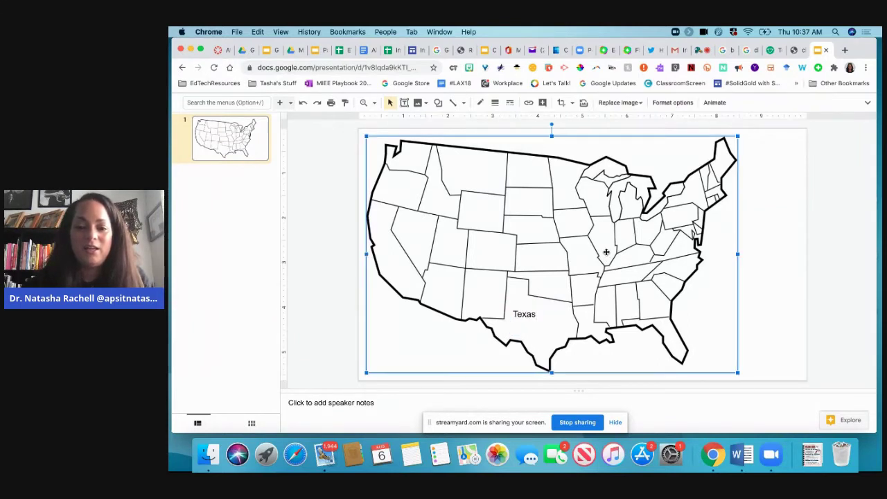
Move the map image toward the slide's centre and delete the "Texas" text box.
drag(605, 251, 644, 255)
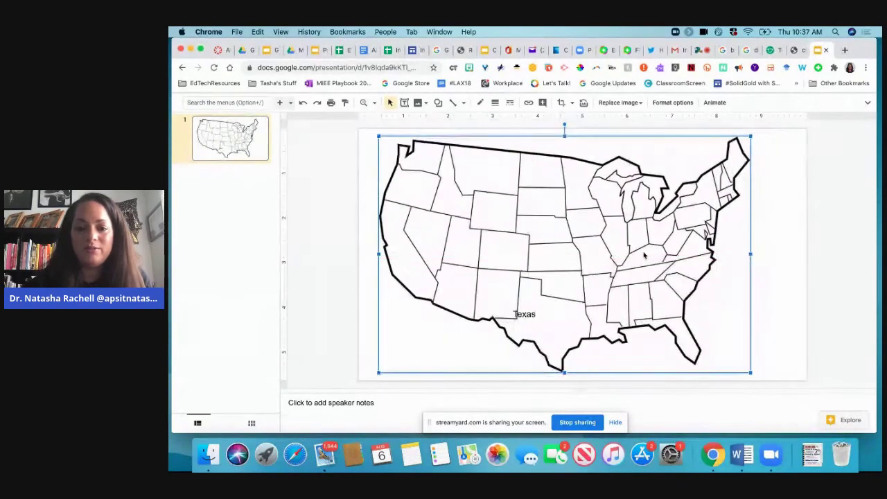
click(519, 314)
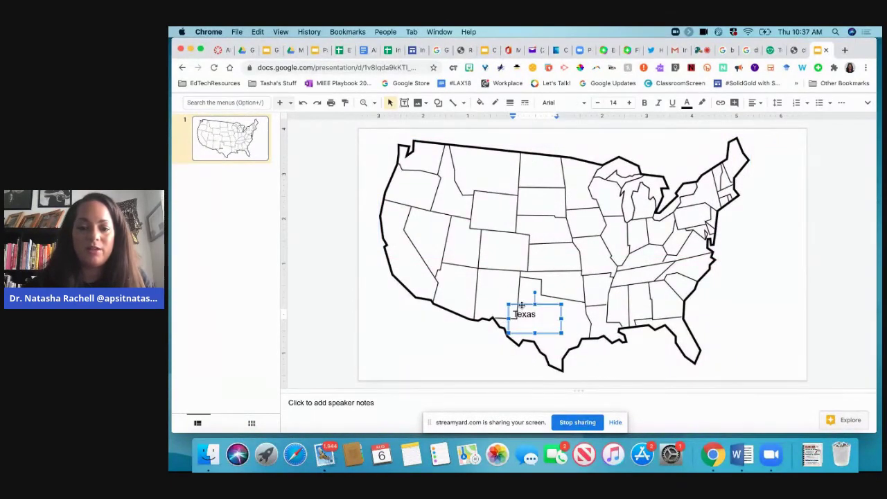
key(BackSpace)
drag(579, 262, 609, 267)
click(372, 243)
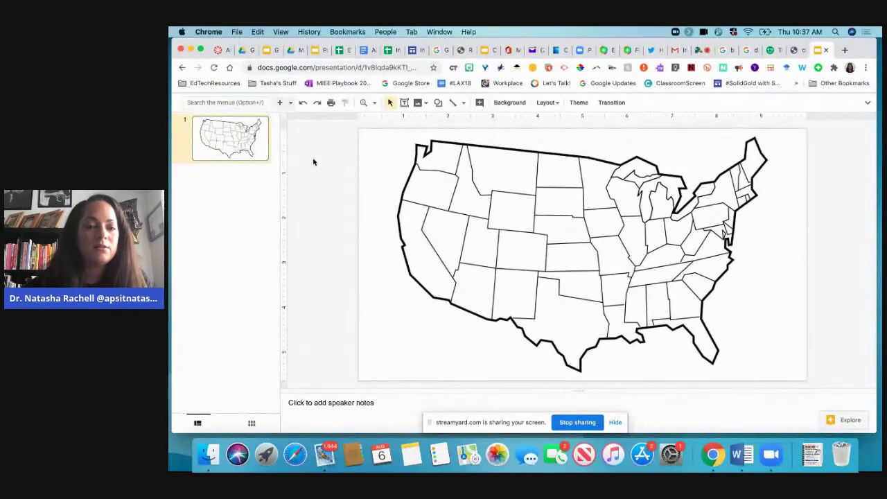
Show the menus again and download the current slide as a JPEG image.
key(ctrl+shift+f)
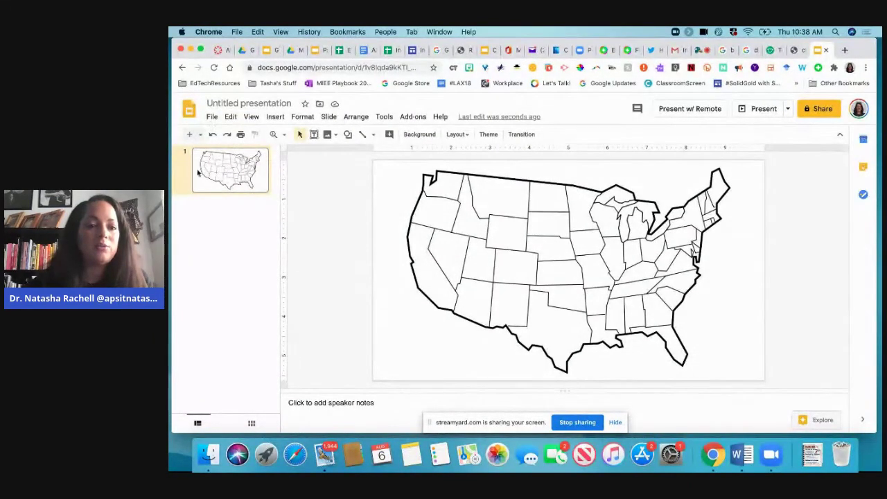
click(212, 118)
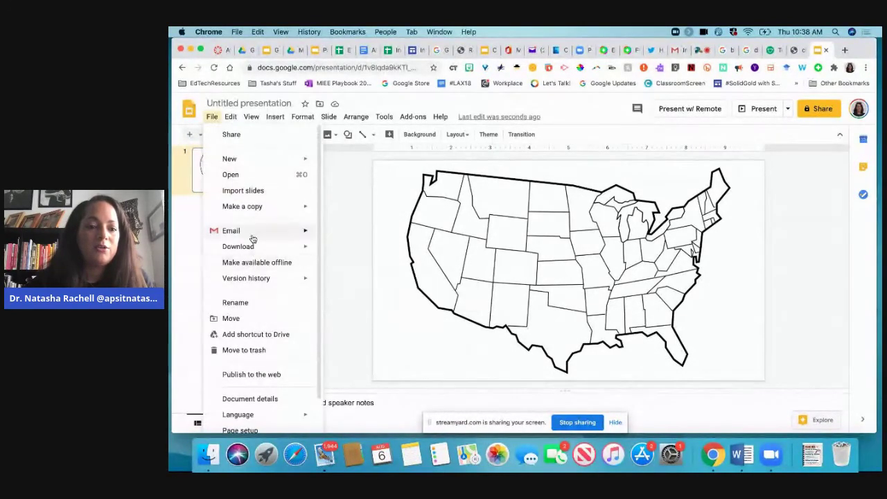
mouse_move(251, 246)
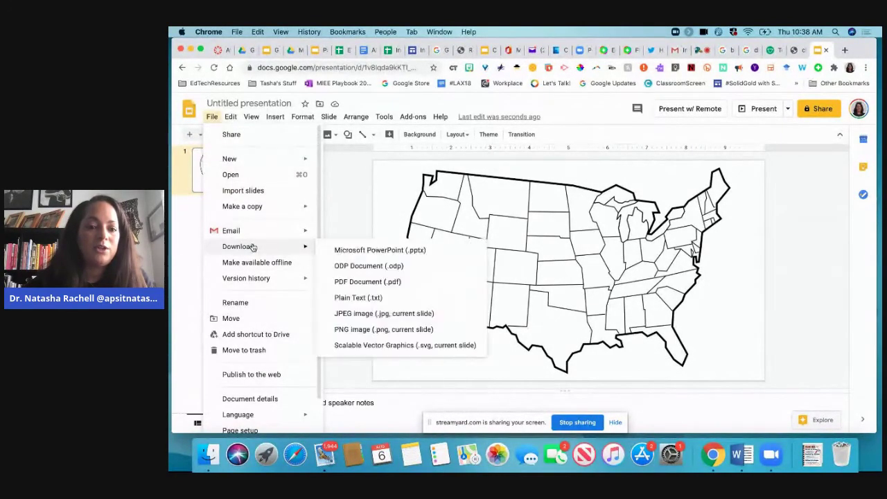
click(375, 314)
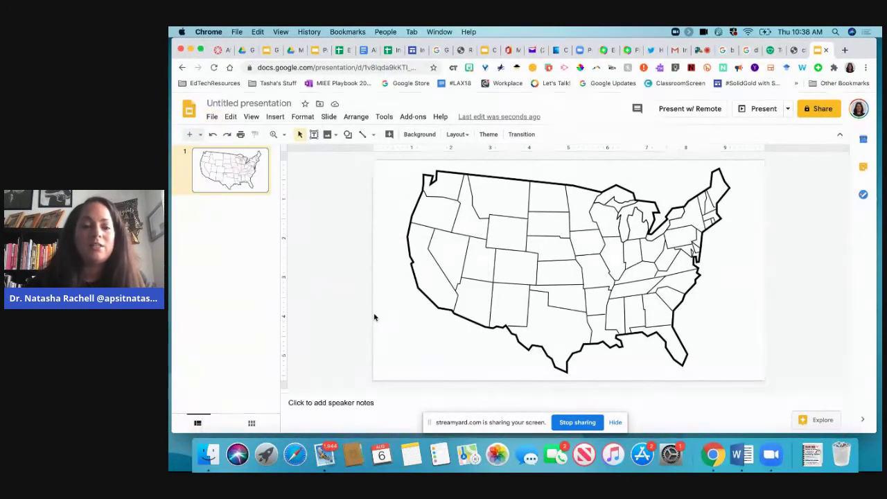
Add a blank slide with the downloaded map JPEG as its background image, and delete the original map slide.
click(201, 135)
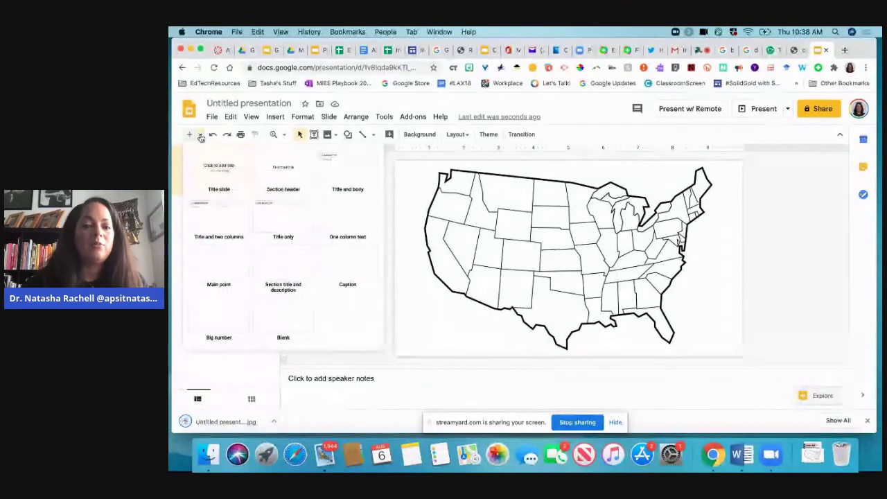
click(279, 317)
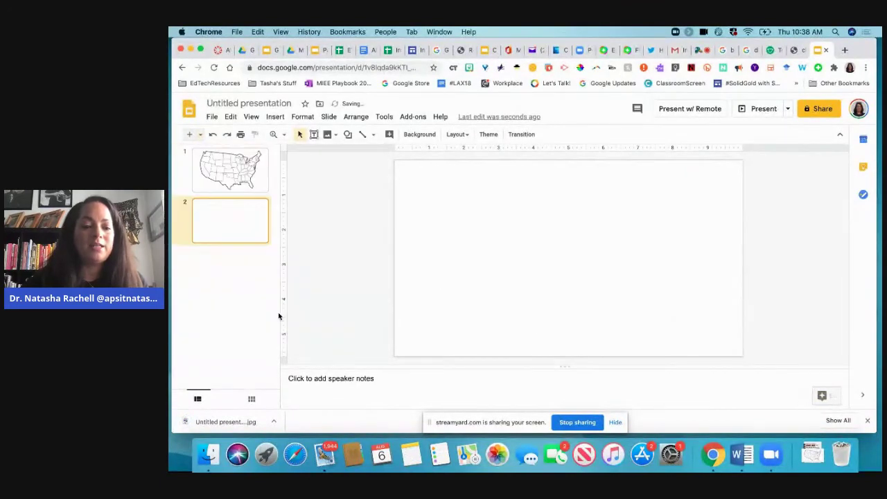
click(420, 134)
click(580, 251)
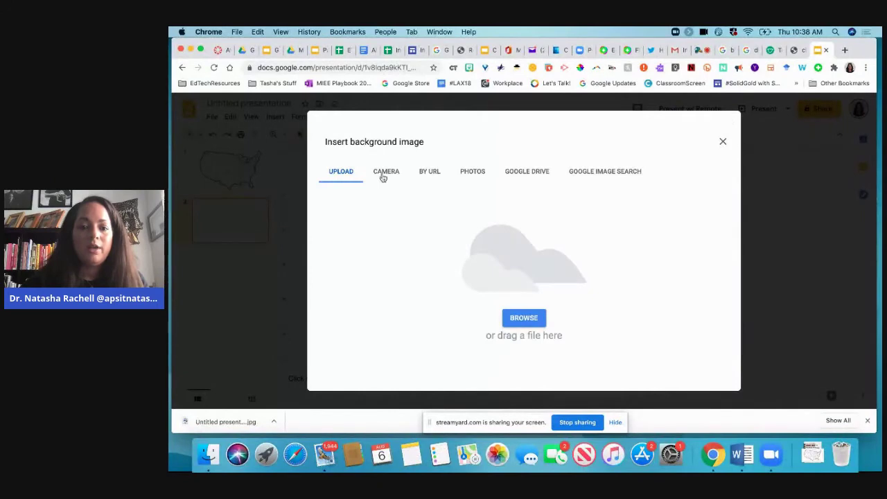
drag(241, 421, 535, 275)
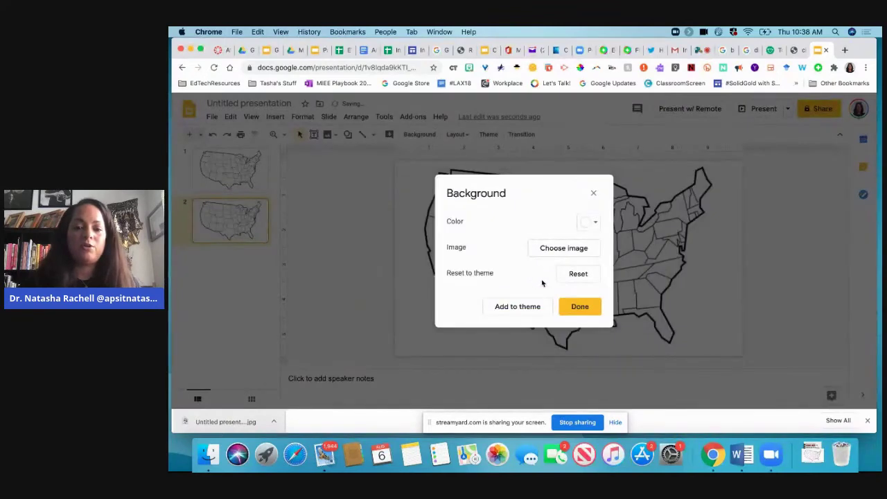
click(589, 311)
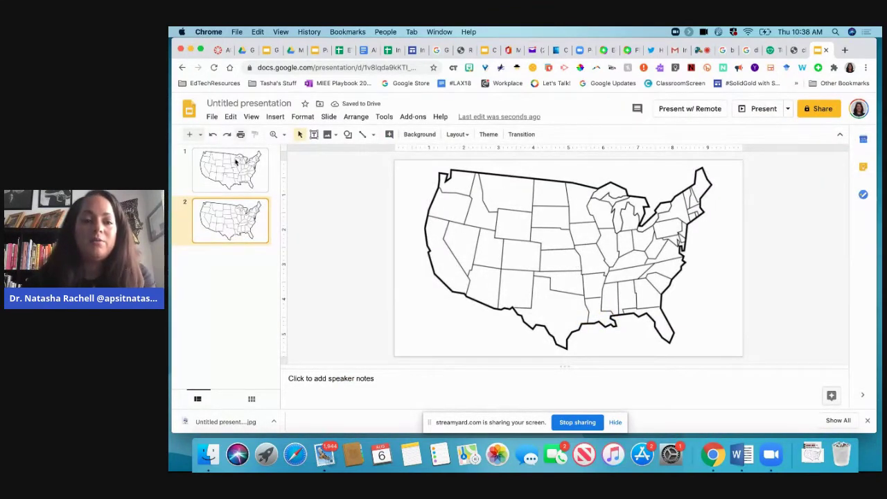
click(230, 182)
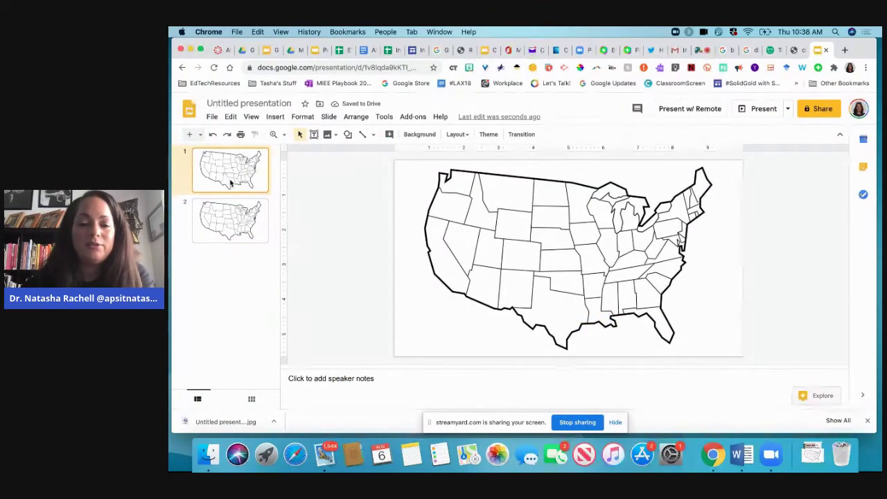
key(Delete)
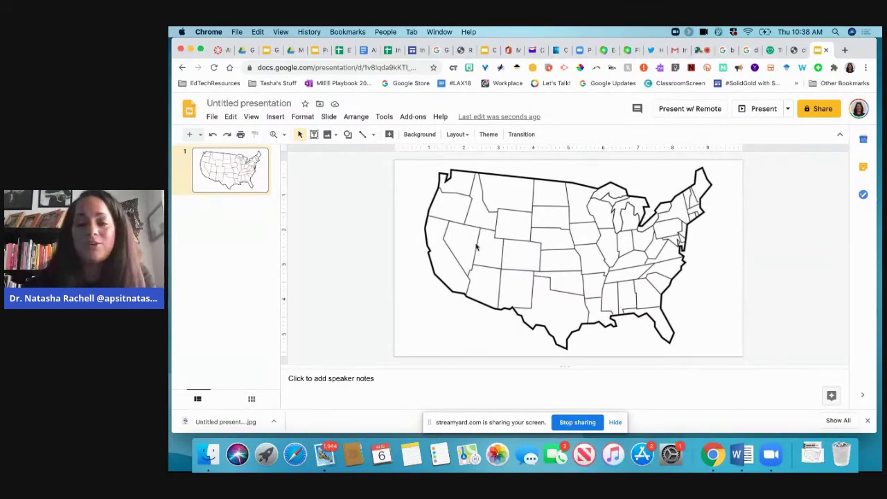
Add a small text box reading "Texas" over the state of Texas on the background map.
click(315, 134)
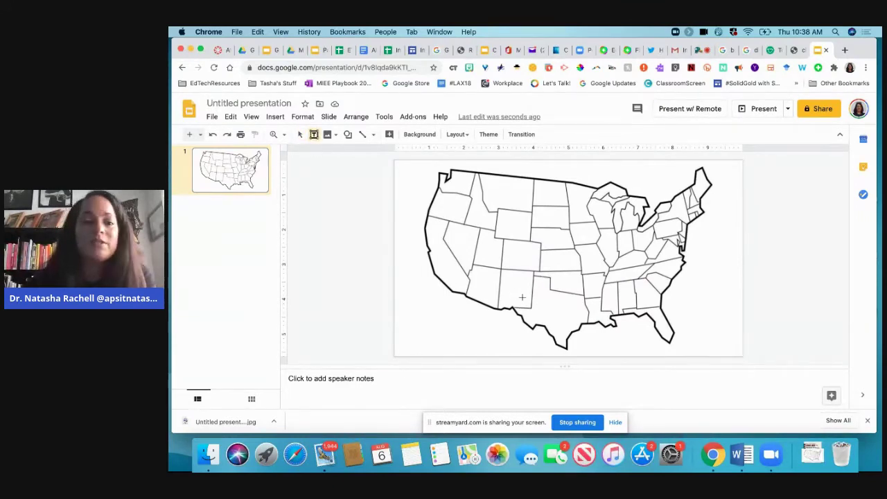
drag(558, 300, 577, 318)
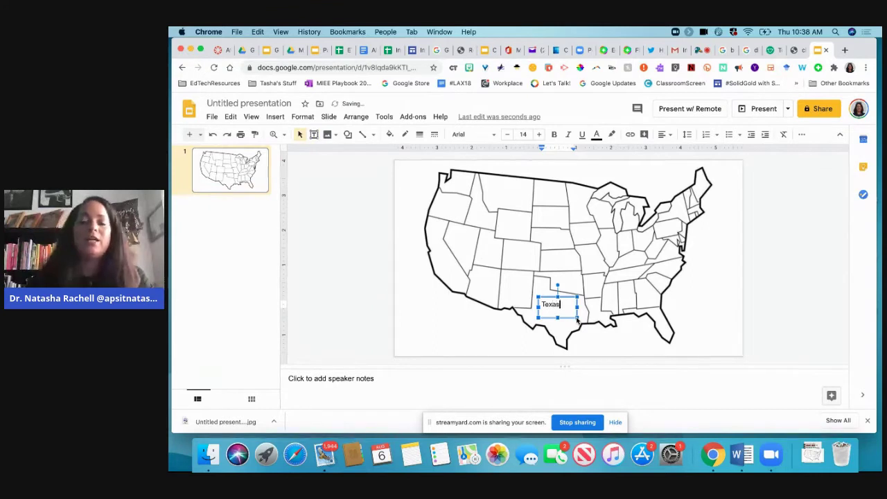
click(340, 241)
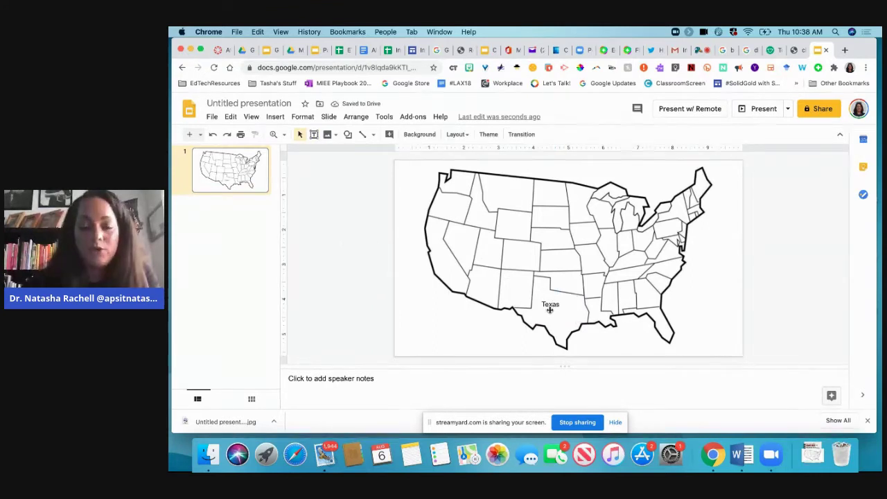
Move the "Texas" text box into the blank workspace beside the slide and fill it with yellow.
click(550, 307)
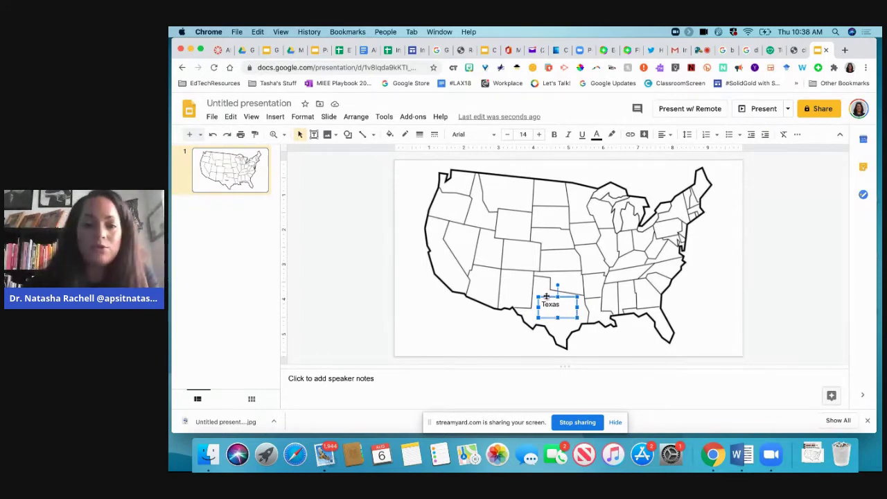
drag(546, 295, 320, 169)
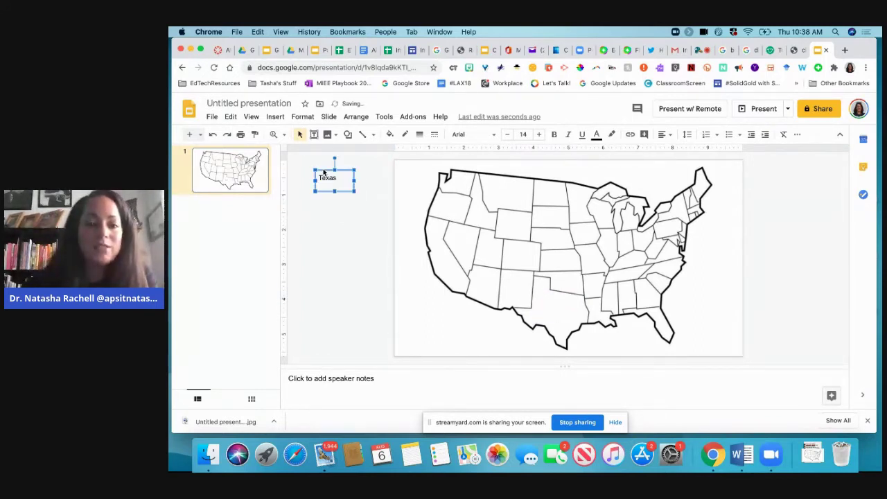
click(390, 135)
click(427, 200)
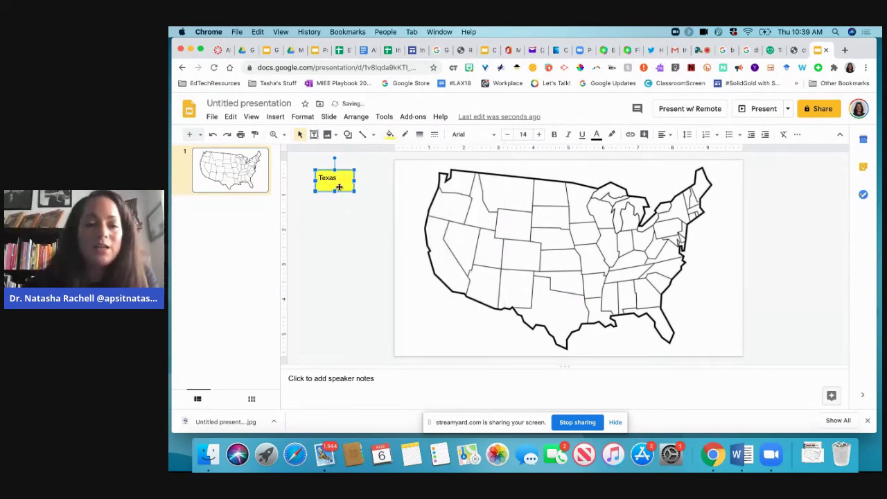
Duplicate the yellow "Texas" label, place the copy directly below it, and change its text to "California".
key(Right)
key(Down)
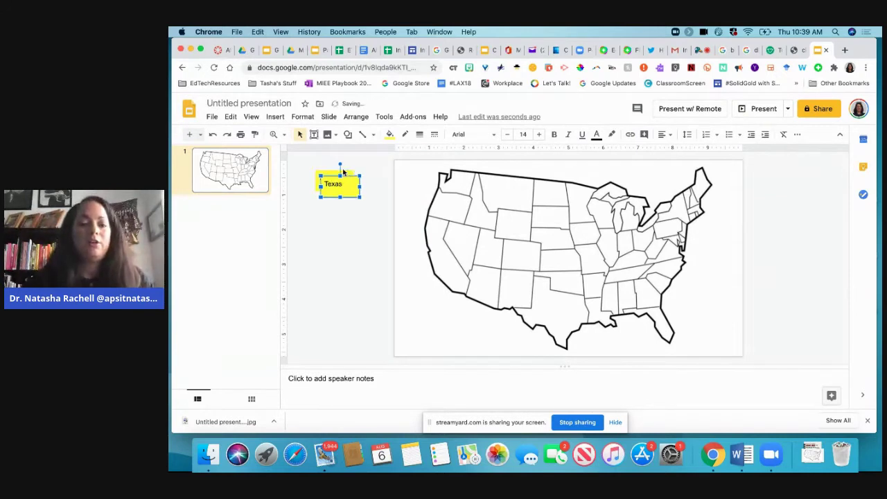
drag(347, 187, 342, 217)
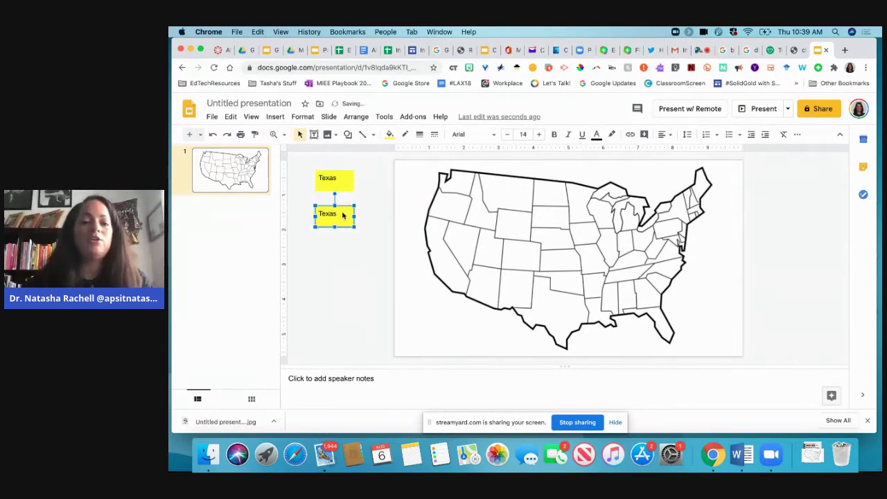
double_click(329, 213)
text(d)
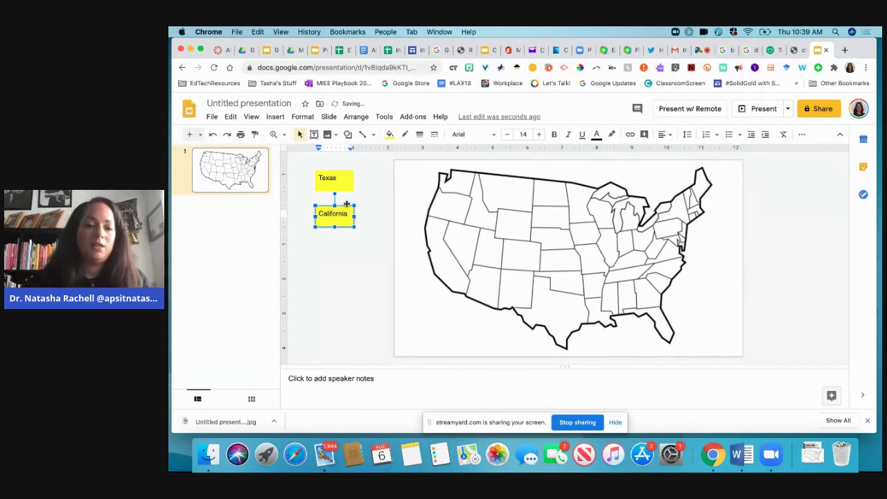
Duplicate the "California" label just below the original and change the copy's text to "Georgia".
drag(346, 204, 333, 250)
double_click(332, 246)
text(Ge)
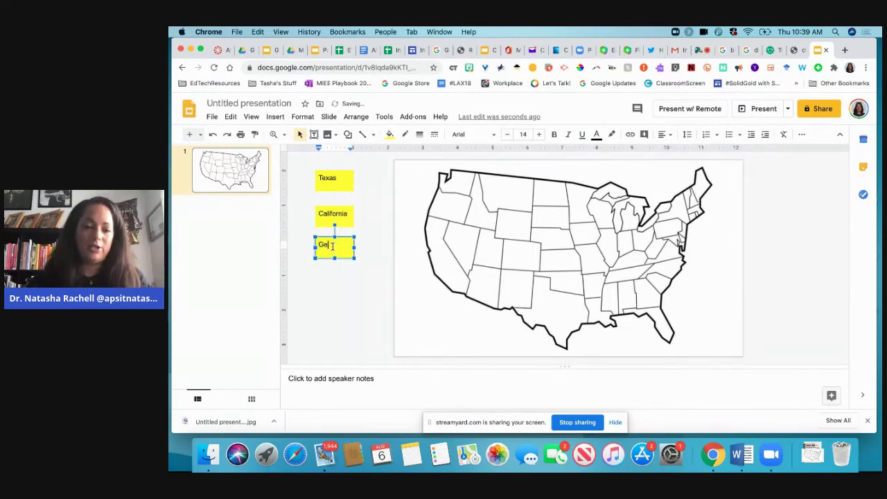
text(gia)
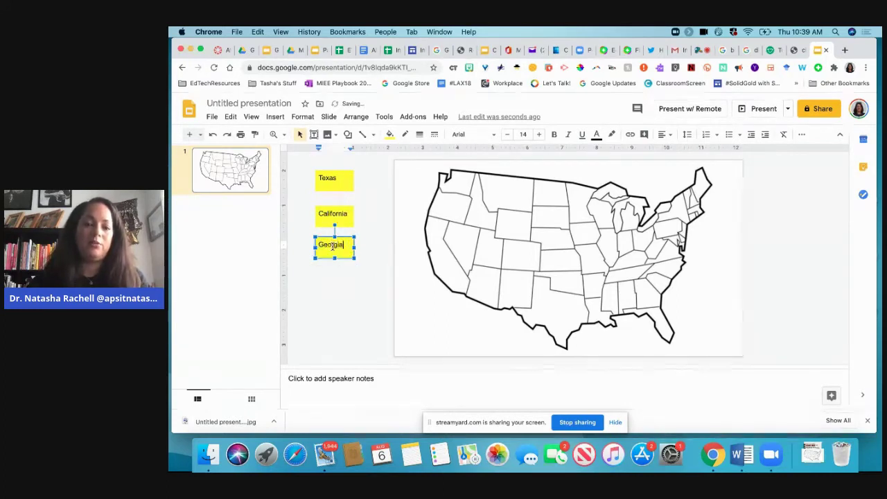
click(582, 262)
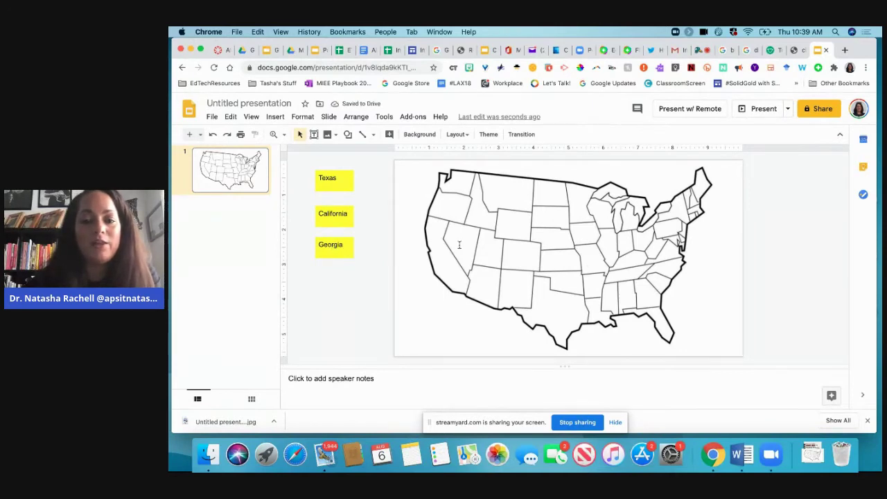
key(ctrl+z)
click(404, 277)
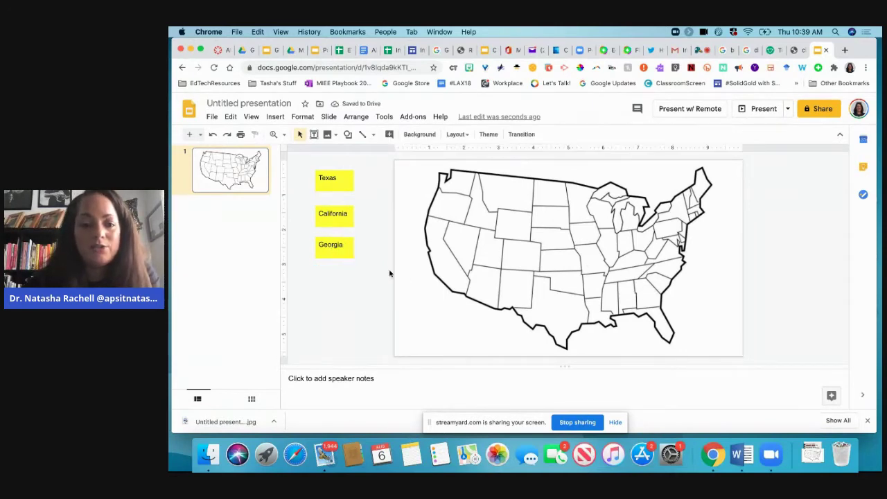
Move the "Georgia" and "California" labels onto their matching states on the map.
click(328, 243)
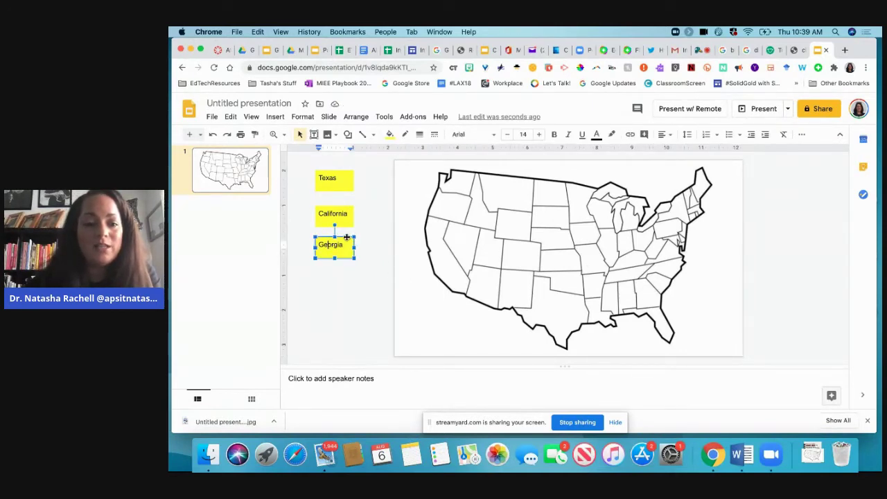
drag(347, 237, 660, 284)
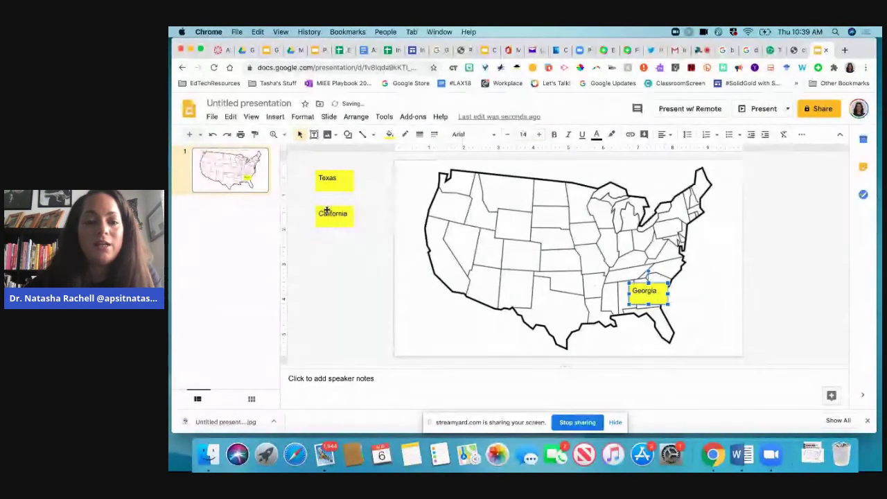
click(328, 212)
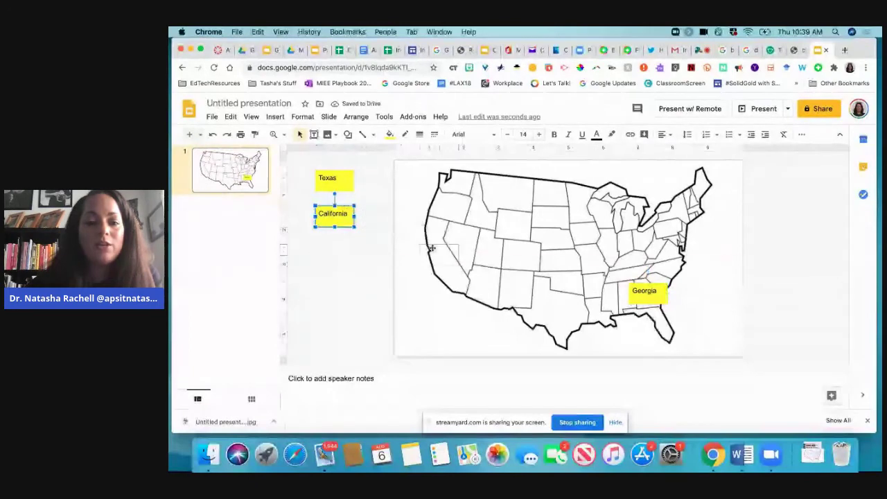
drag(327, 211, 431, 250)
click(416, 294)
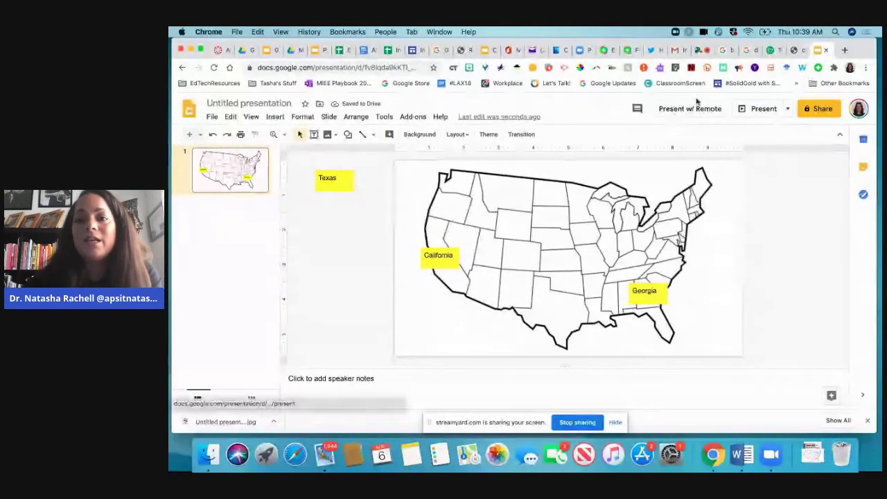
Save the enlarged unlabeled animal cell diagram from the Google image results to the Desktop as a PNG named "animal cell".
click(727, 50)
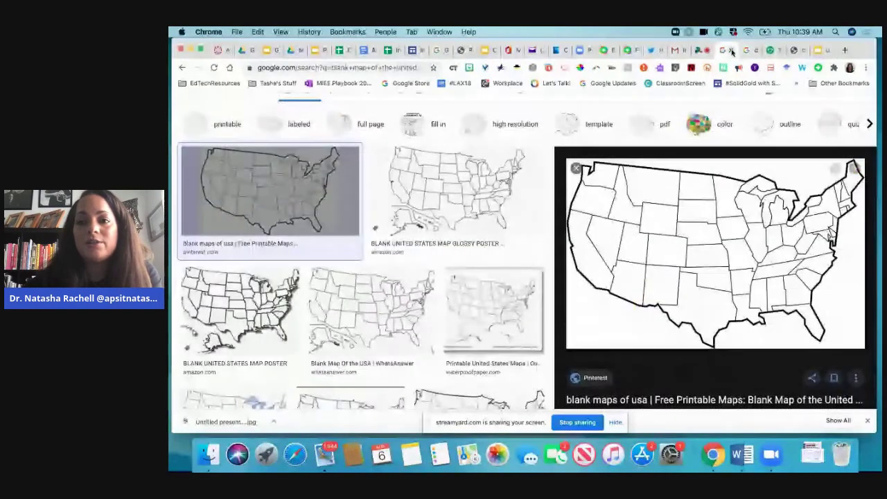
click(745, 50)
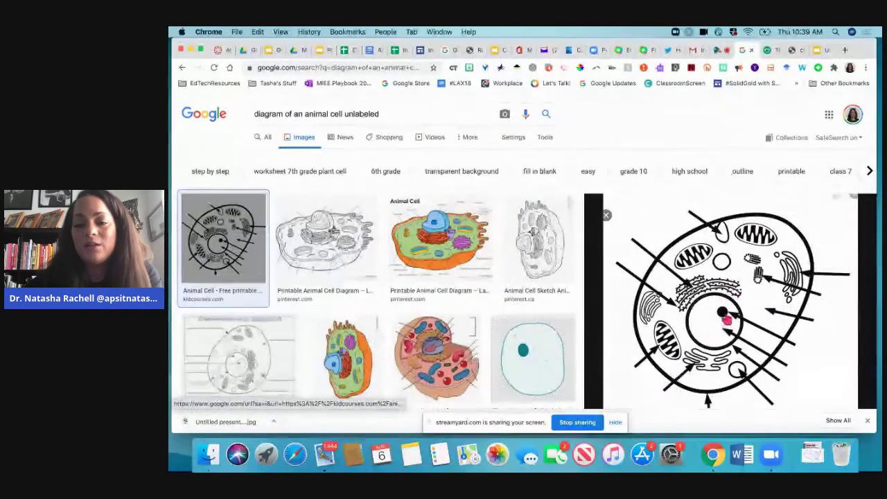
right_click(723, 315)
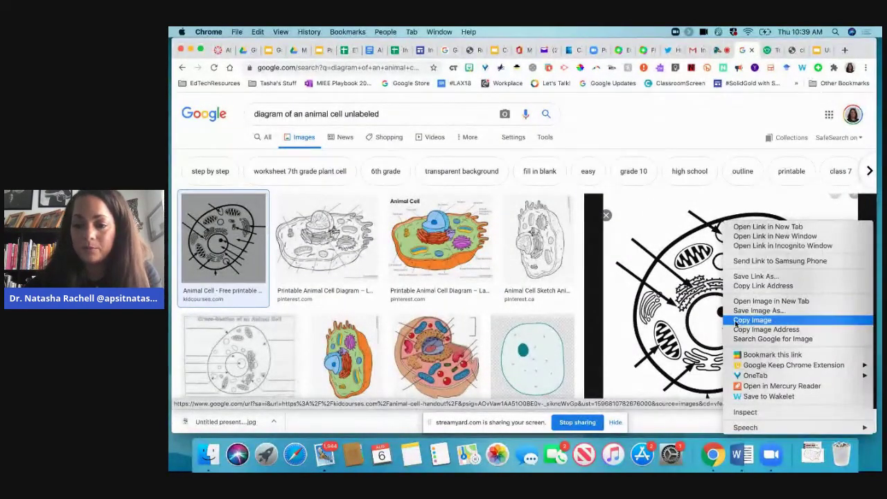
click(736, 322)
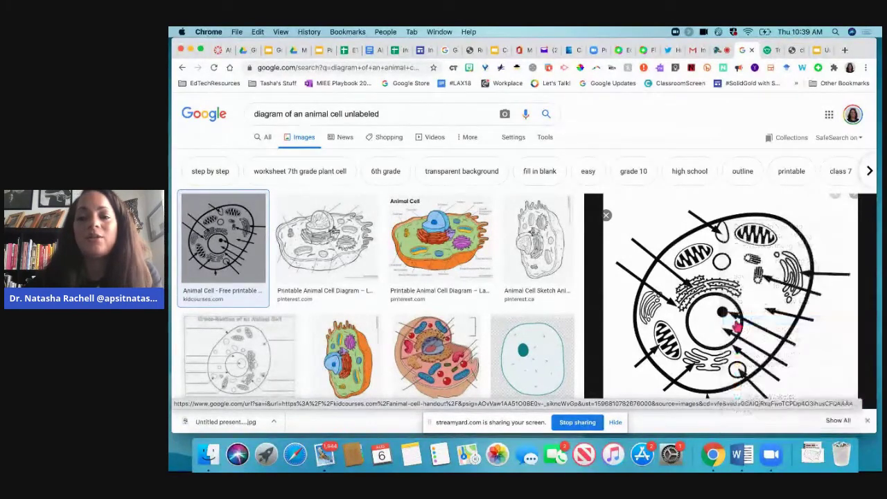
right_click(709, 269)
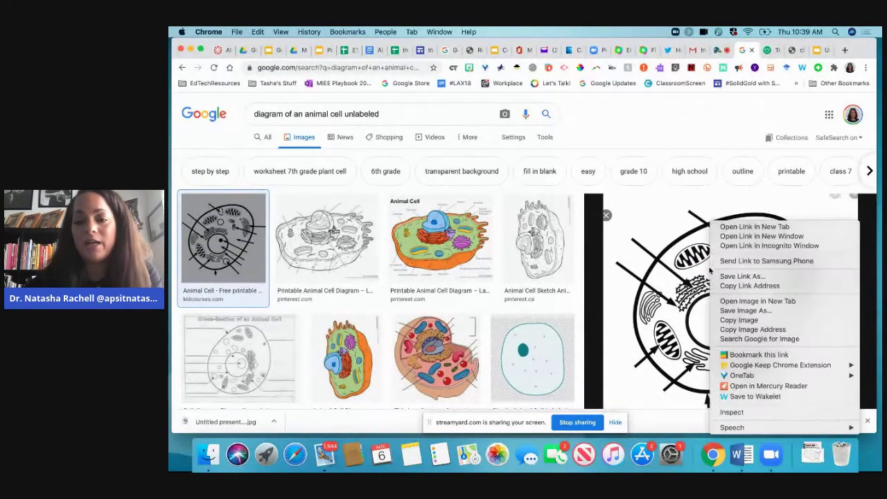
click(727, 311)
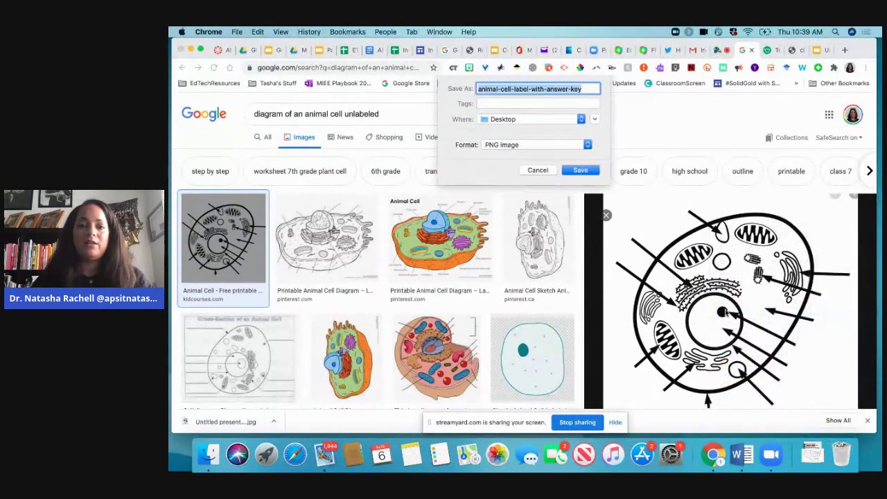
text(ania)
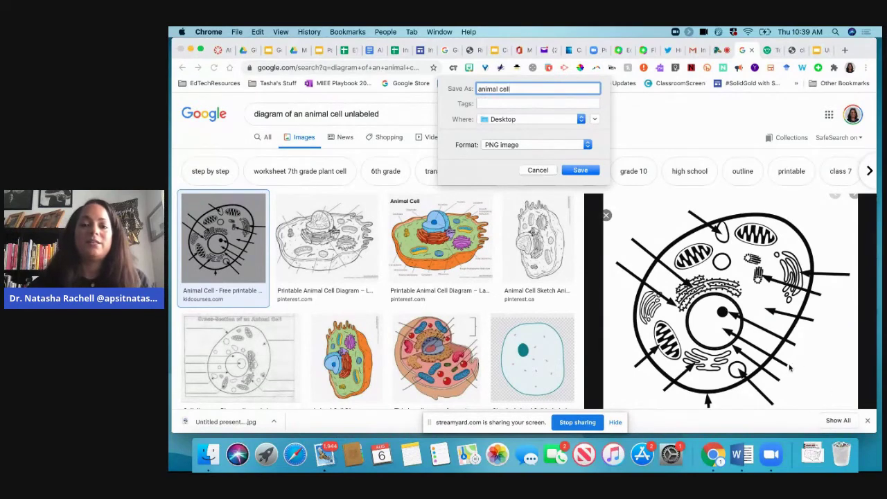
click(589, 171)
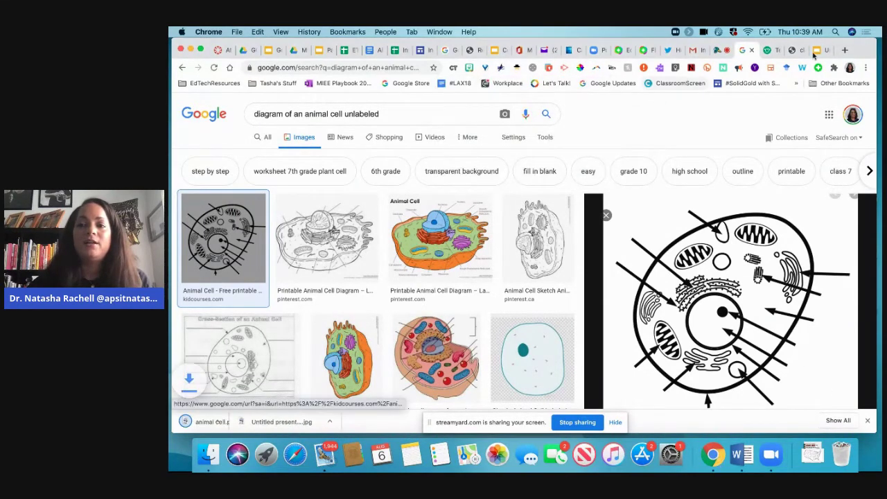
Switch back to the Google Slides presentation and add a blank slide after the map slide.
click(824, 52)
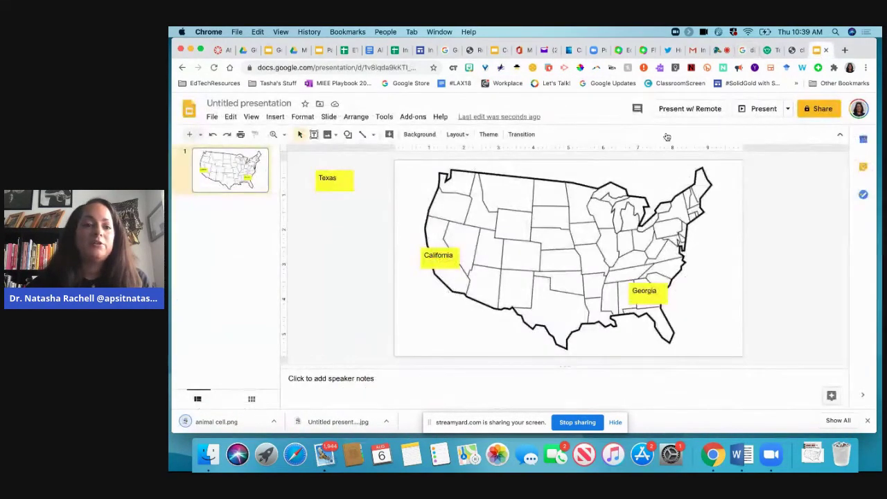
click(200, 134)
click(290, 324)
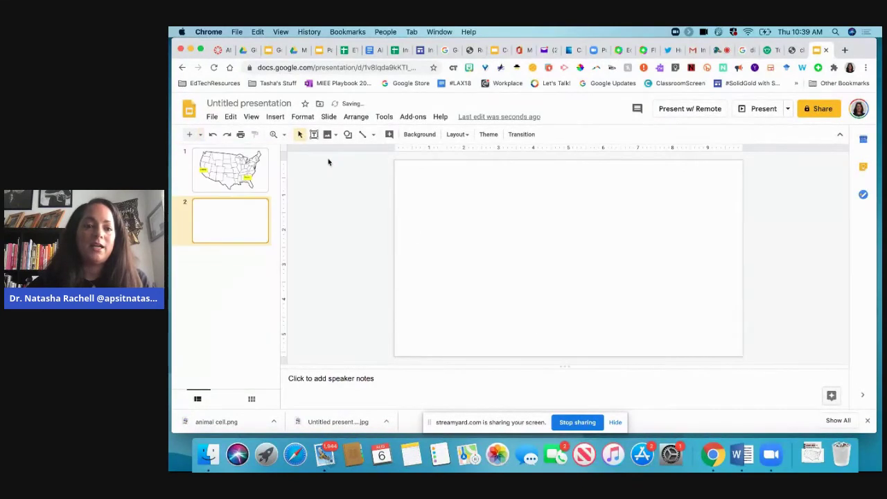
click(273, 116)
click(466, 215)
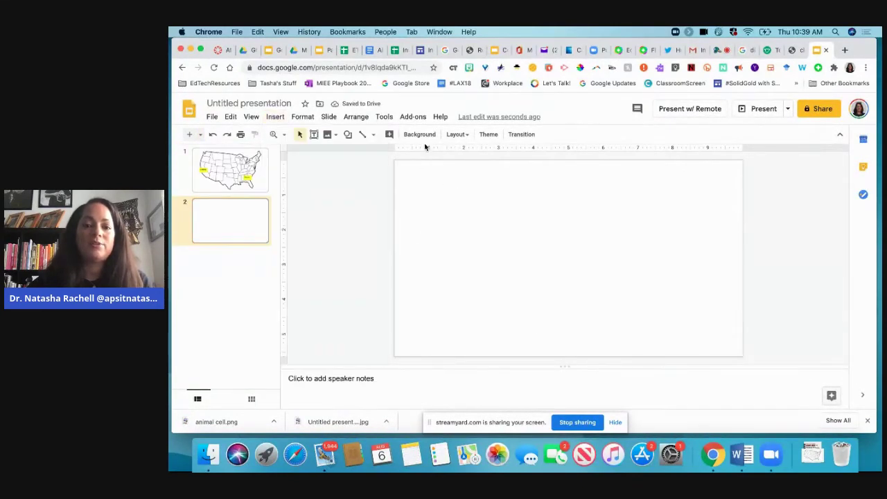
Set the blank slide's background to the "animal cell.png" image uploaded from the Desktop.
click(418, 134)
click(562, 253)
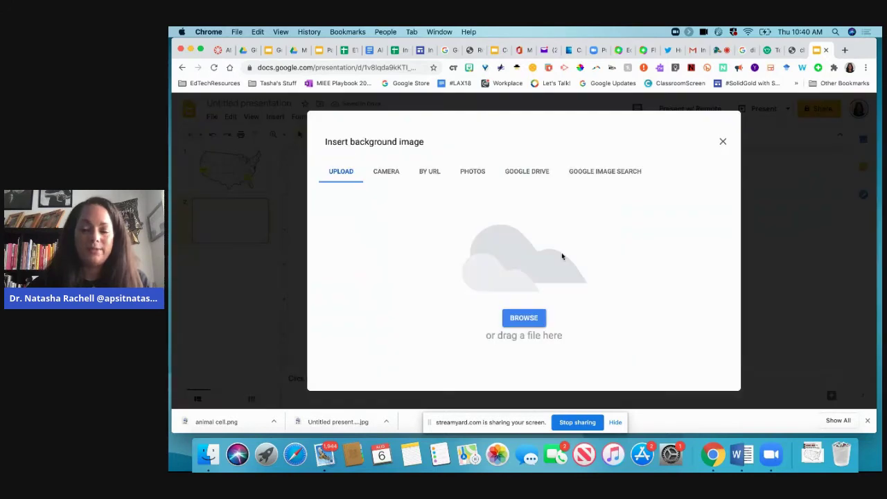
click(586, 175)
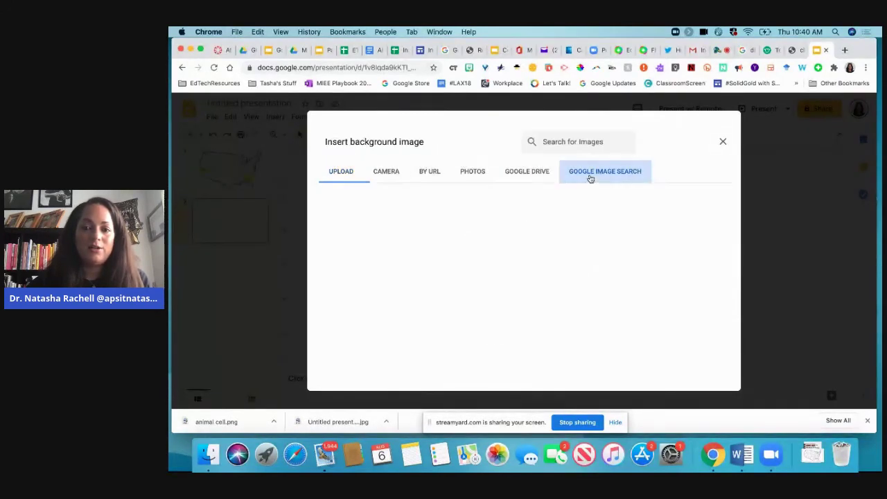
click(335, 175)
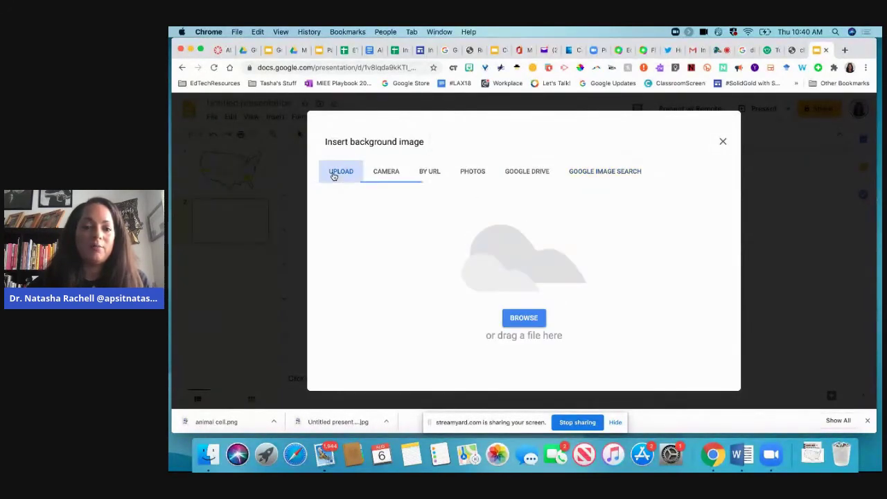
click(531, 322)
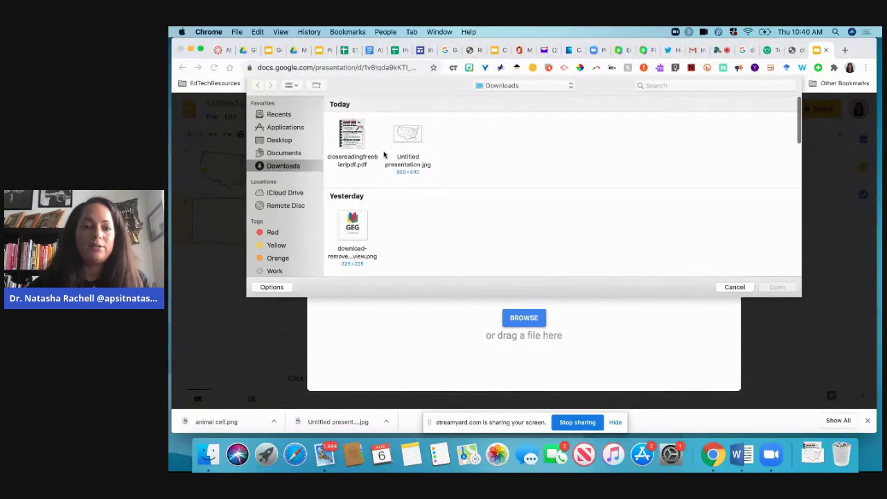
click(288, 142)
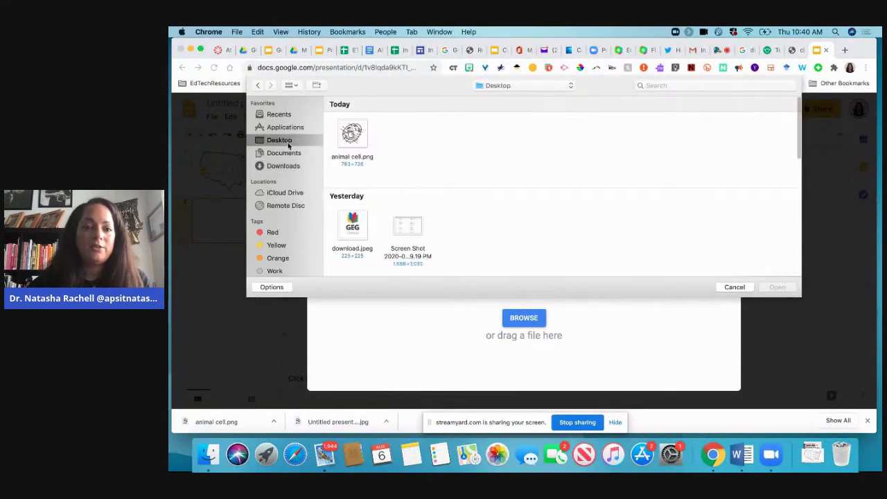
click(355, 132)
double_click(354, 132)
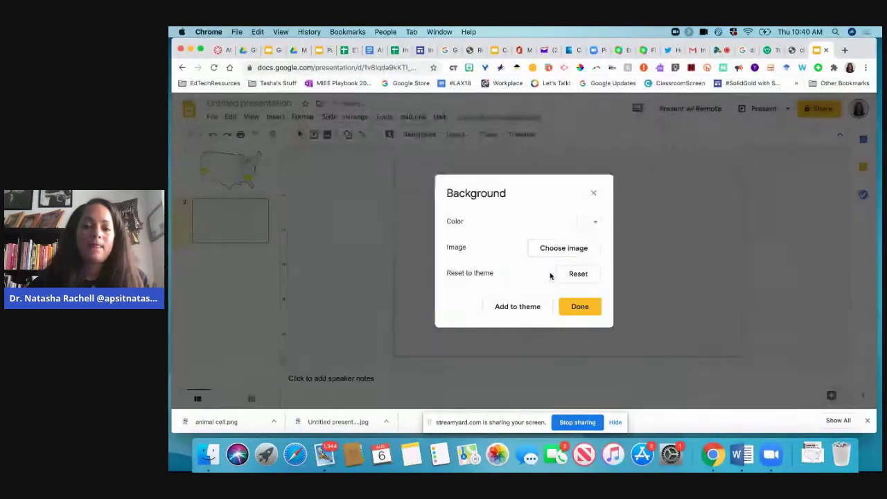
click(580, 309)
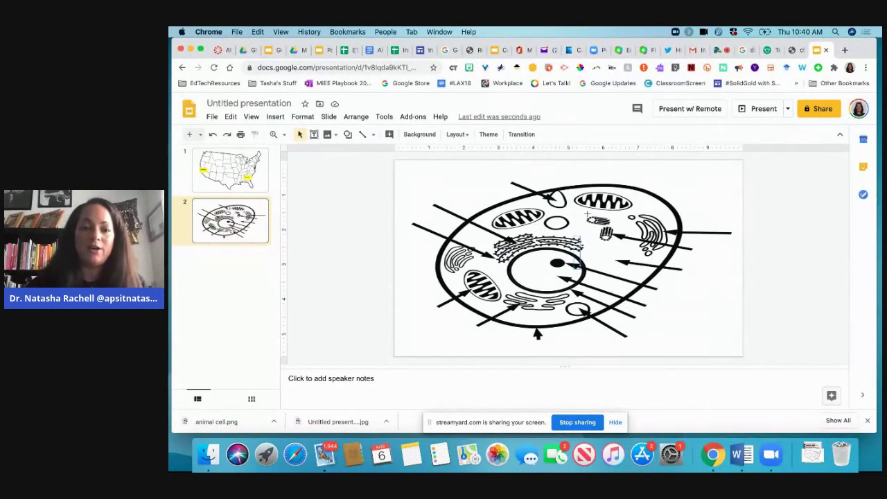
Add an empty text box in the blank corner above the animal cell diagram, about 1.5 inches wide.
click(312, 134)
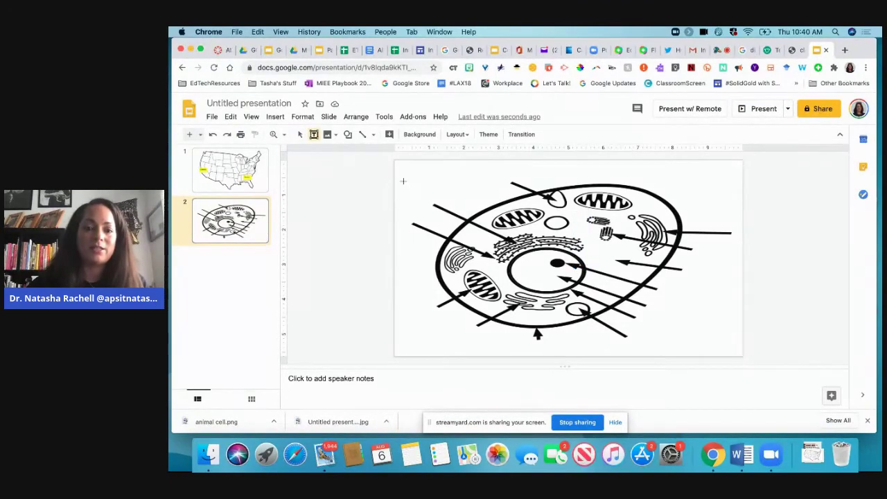
drag(401, 182, 453, 205)
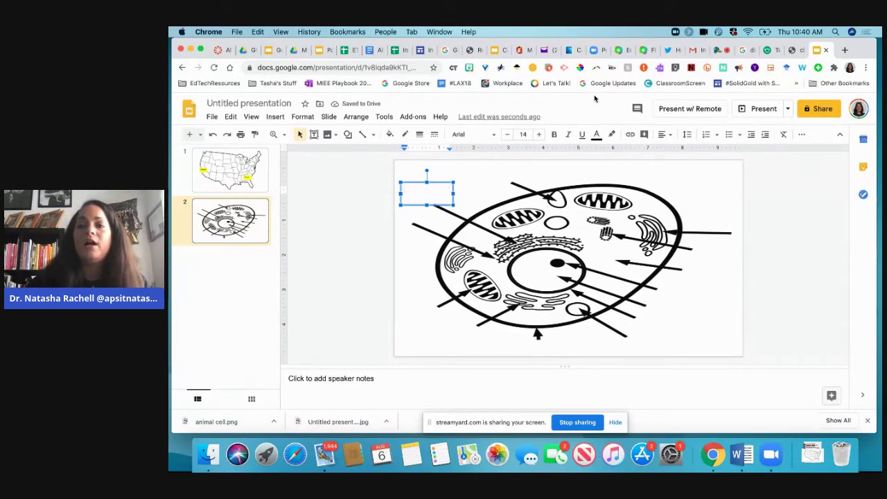
Change the presentation's page setup to a custom portrait size 8.5 inches wide.
click(212, 117)
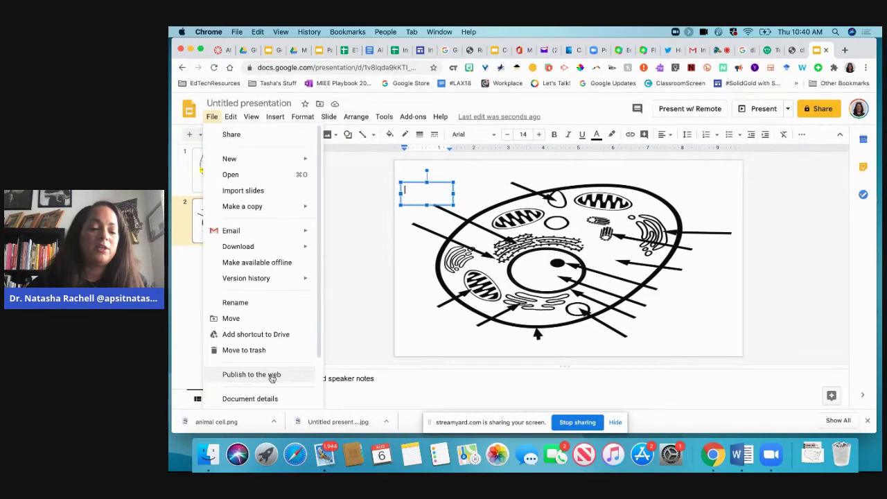
scroll(272, 378, down, 3)
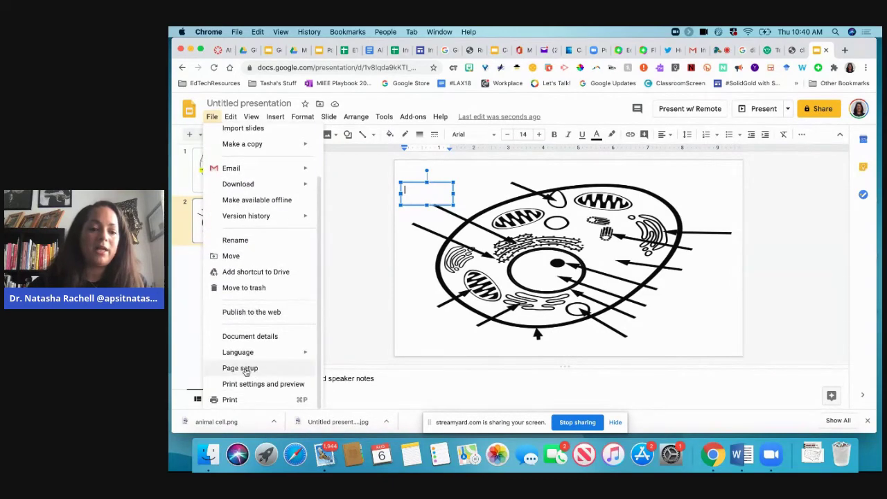
click(237, 370)
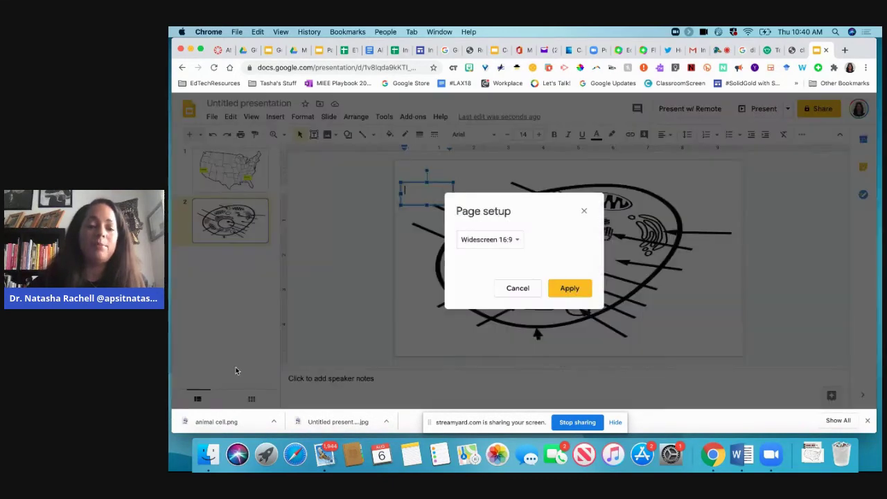
click(518, 243)
click(475, 270)
click(476, 269)
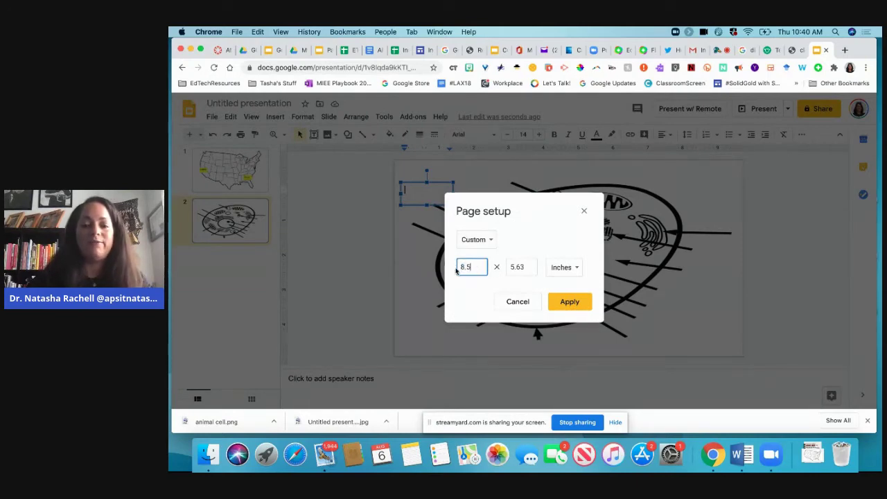
click(510, 264)
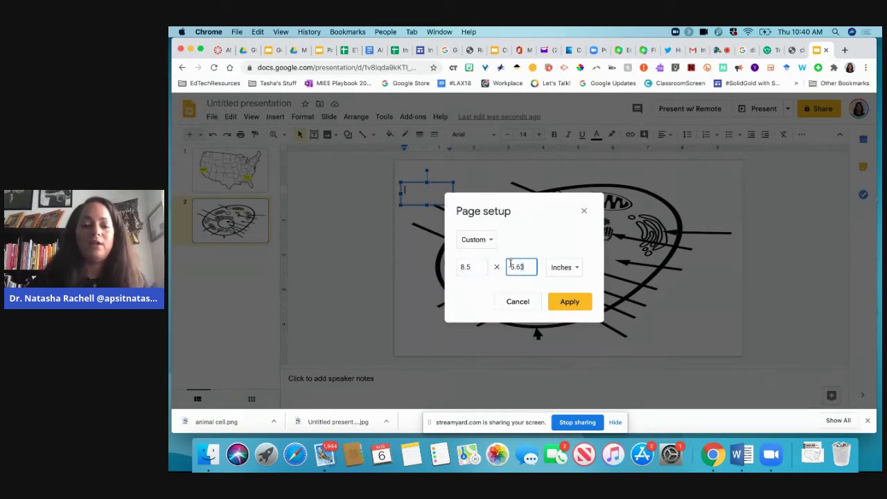
click(570, 301)
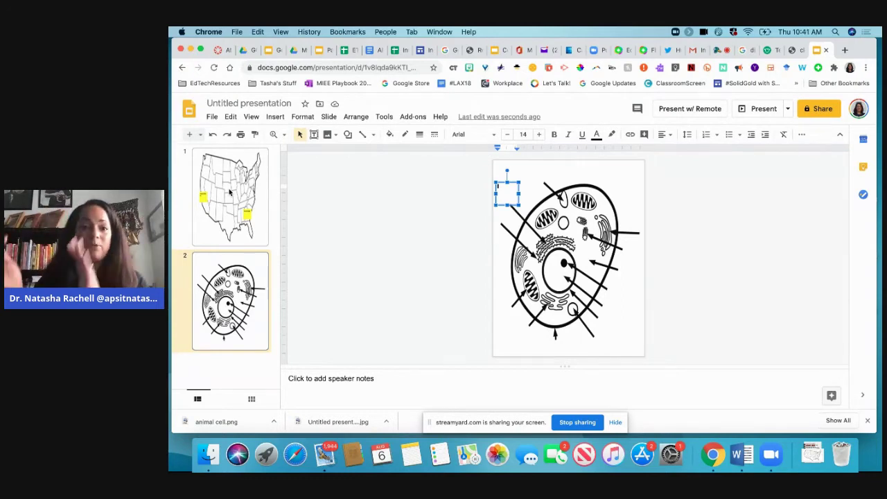
Add a blank slide after the animal cell slide.
click(200, 134)
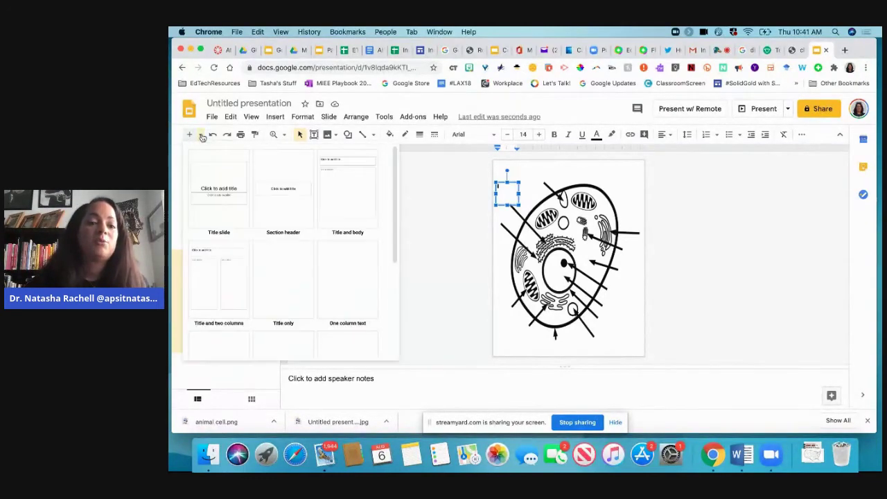
scroll(283, 276, down, 3)
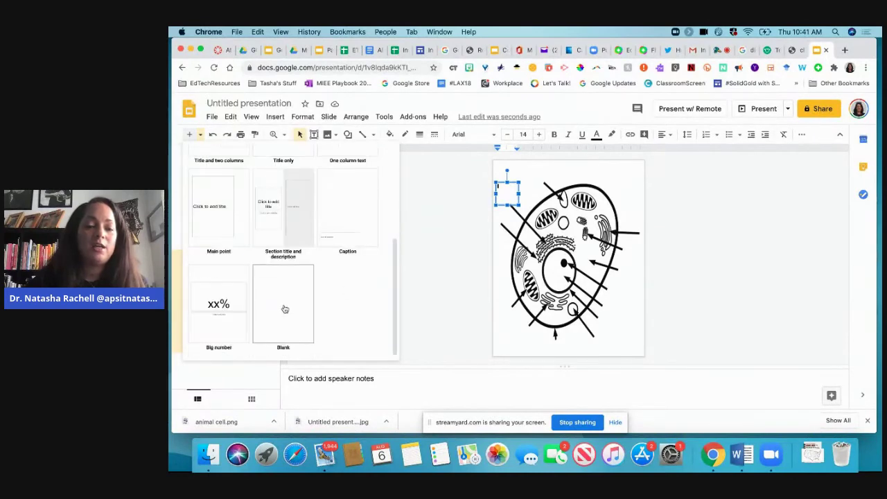
click(284, 309)
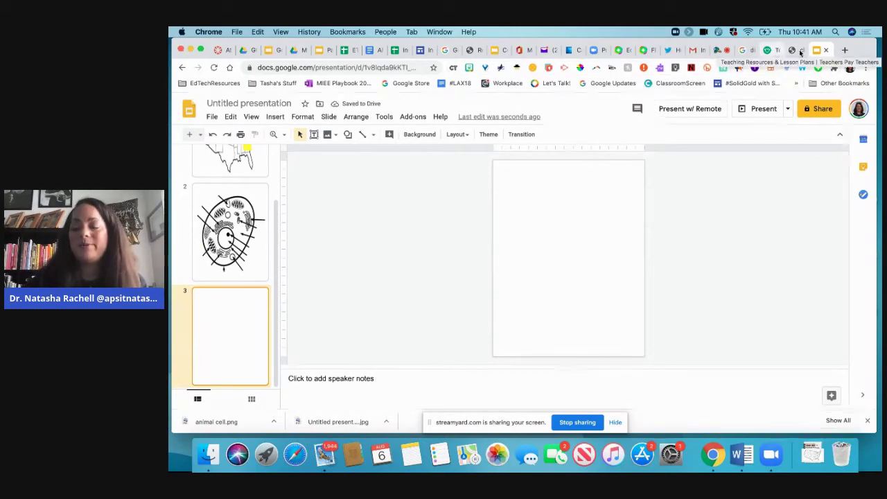
Look through the Close Reading Freebie page on Teachers Pay Teachers and its downloaded PDF, up to the "Word Detective" worksheet.
click(768, 52)
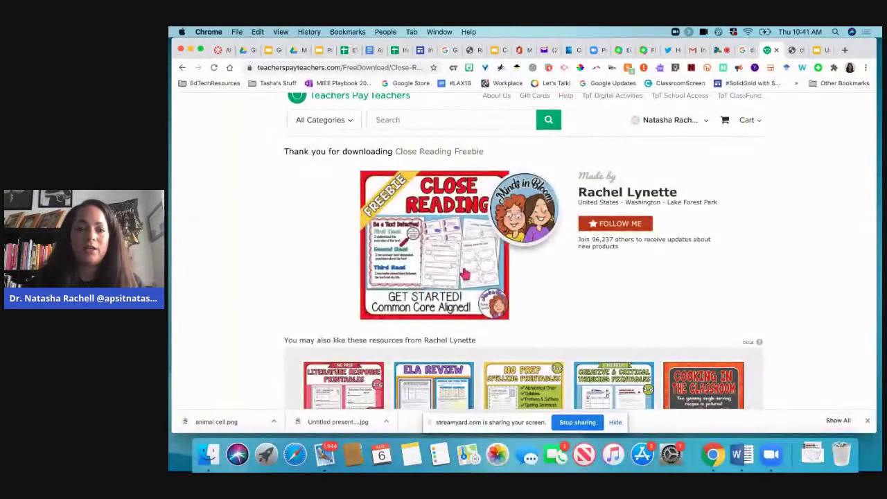
scroll(444, 270, down, 3)
scroll(397, 263, down, 2)
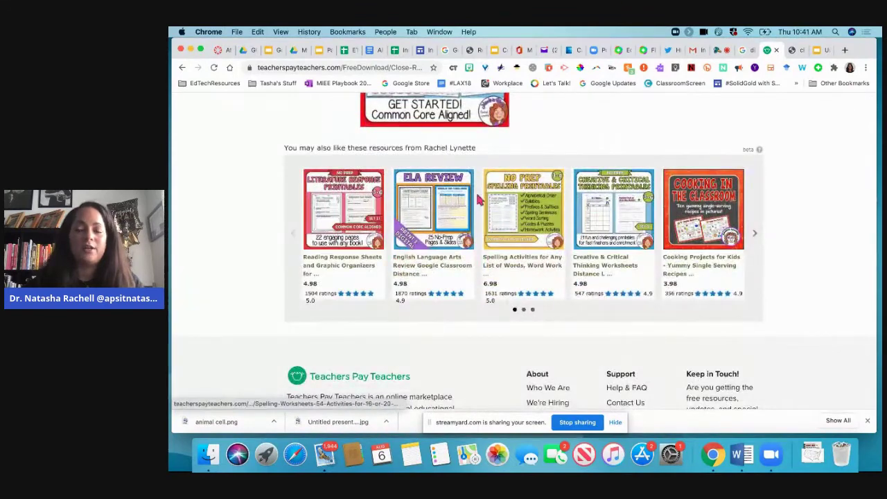
click(792, 52)
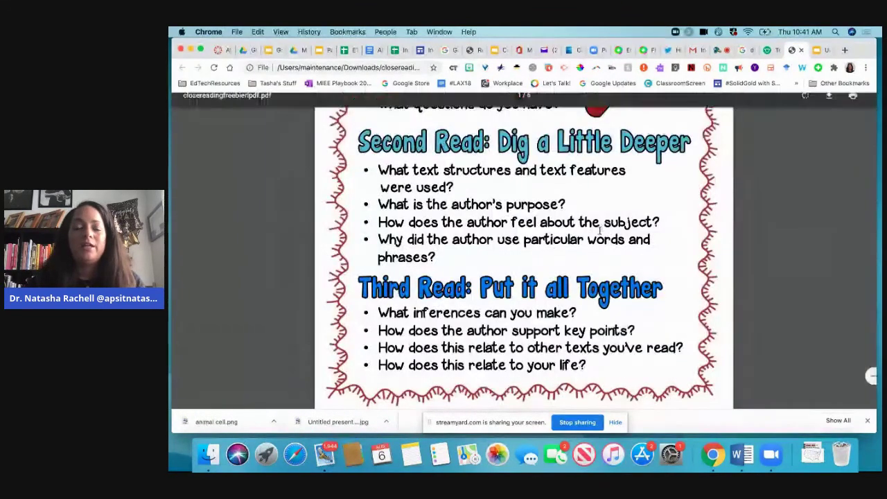
scroll(599, 230, down, 2)
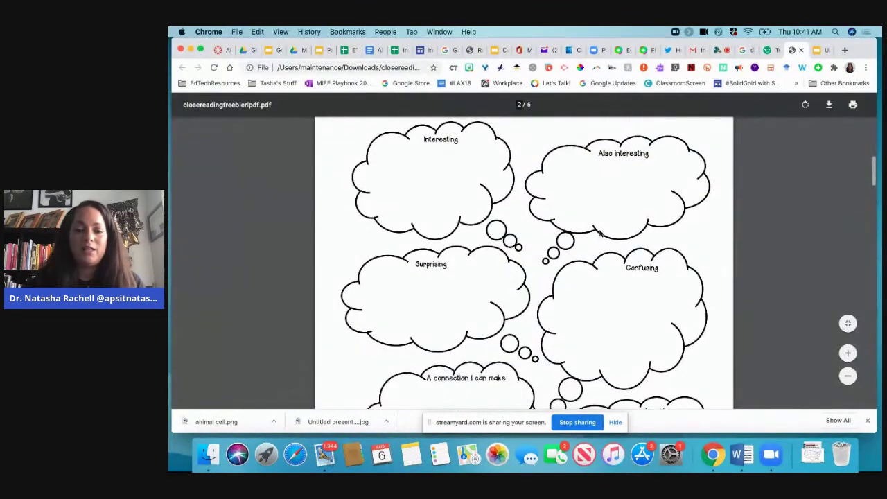
click(868, 422)
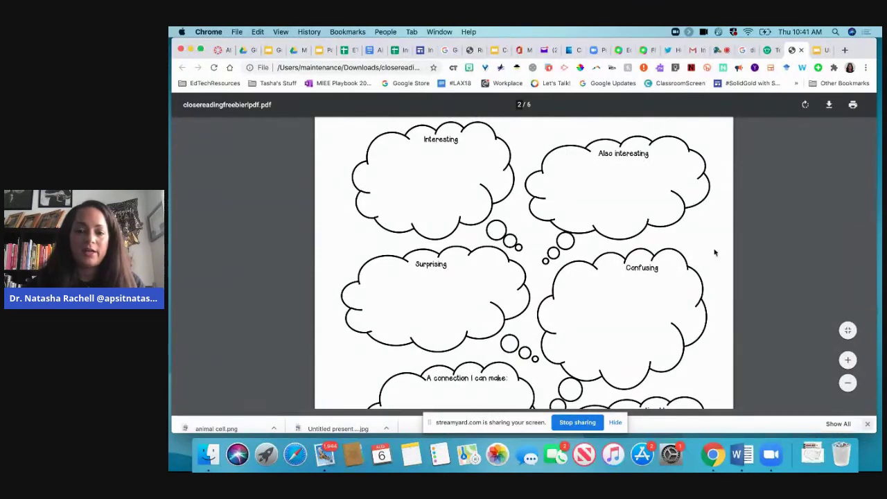
scroll(658, 300, down, 5)
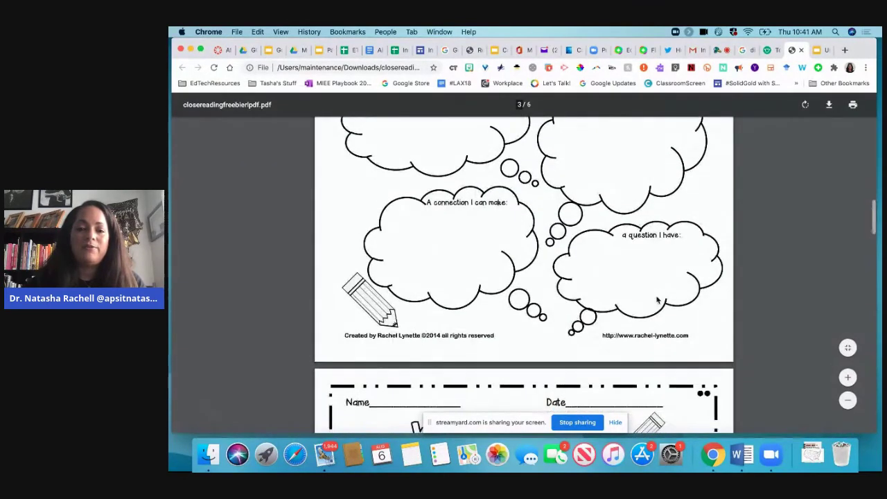
scroll(667, 260, down, 7)
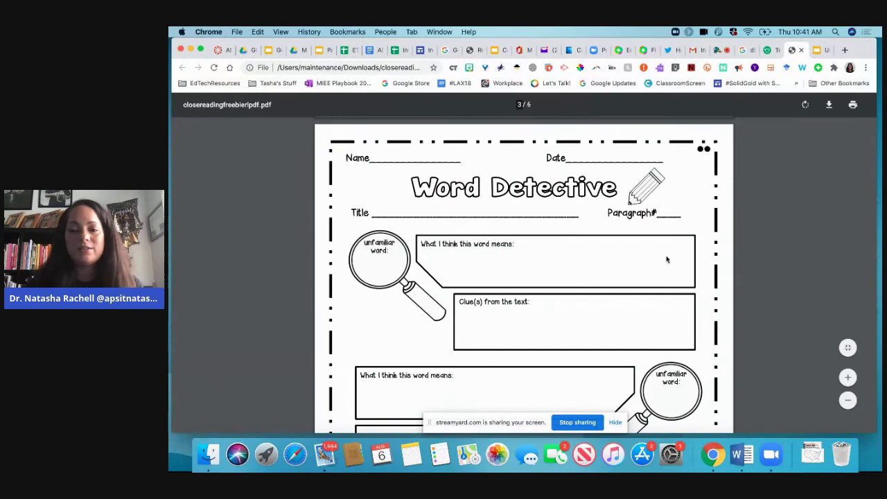
scroll(666, 259, down, 4)
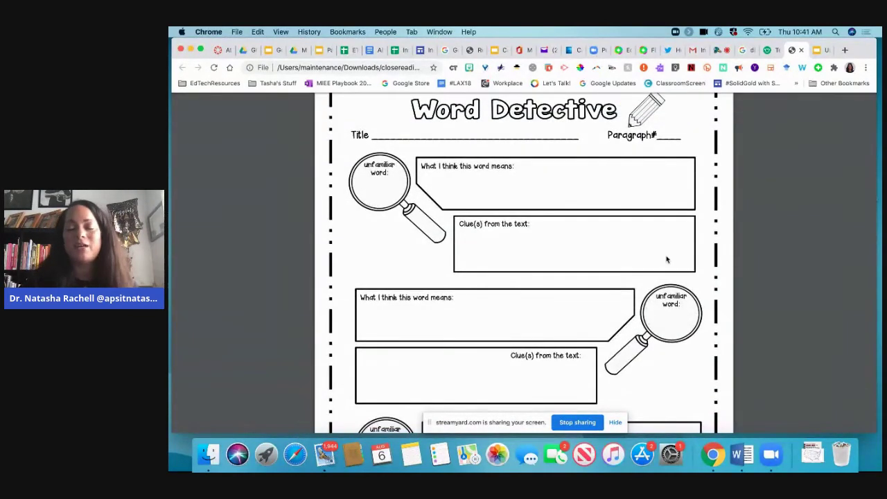
scroll(666, 259, down, 6)
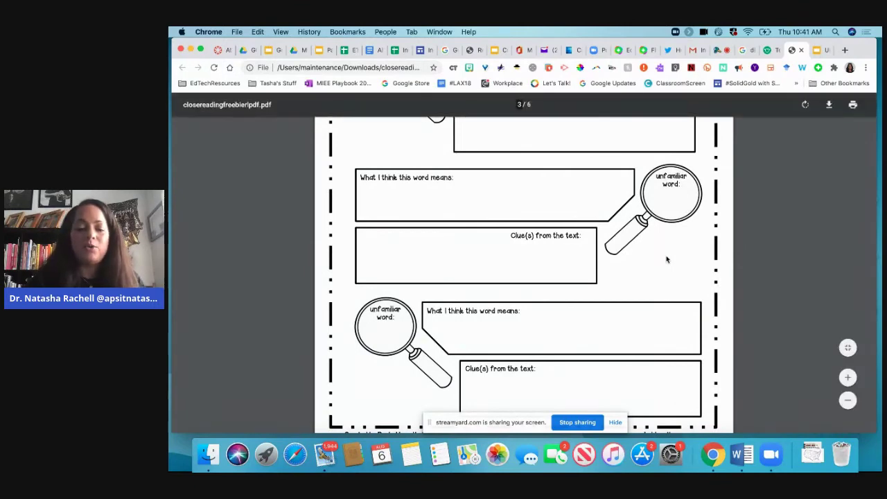
Take a screenshot of the entire "Word Detective" worksheet page in the PDF, shrinking the page view to fit it.
key(super+minus)
key(super+minus)
key(super+minus)
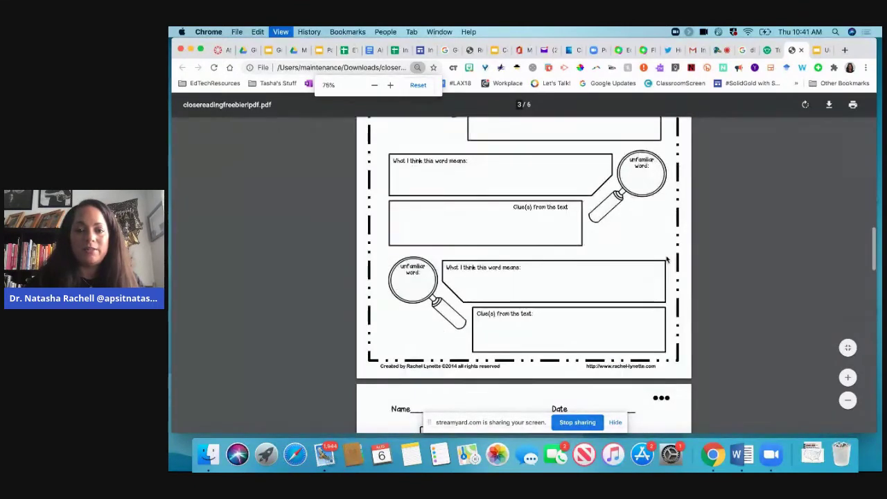
scroll(812, 279, up, 5)
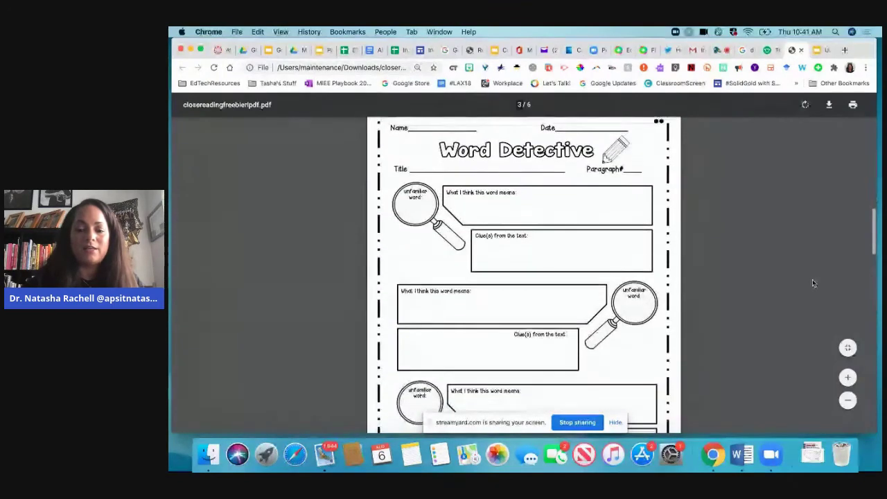
key(super+minus)
key(super+minus)
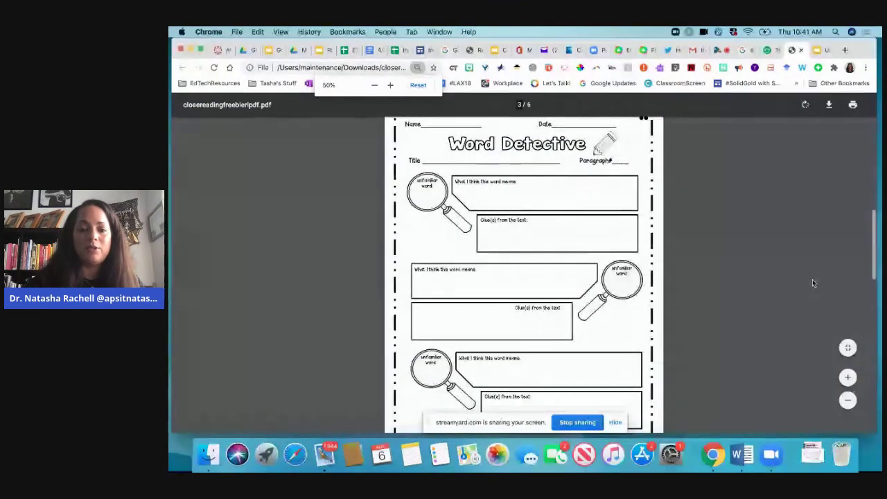
scroll(814, 280, up, 2)
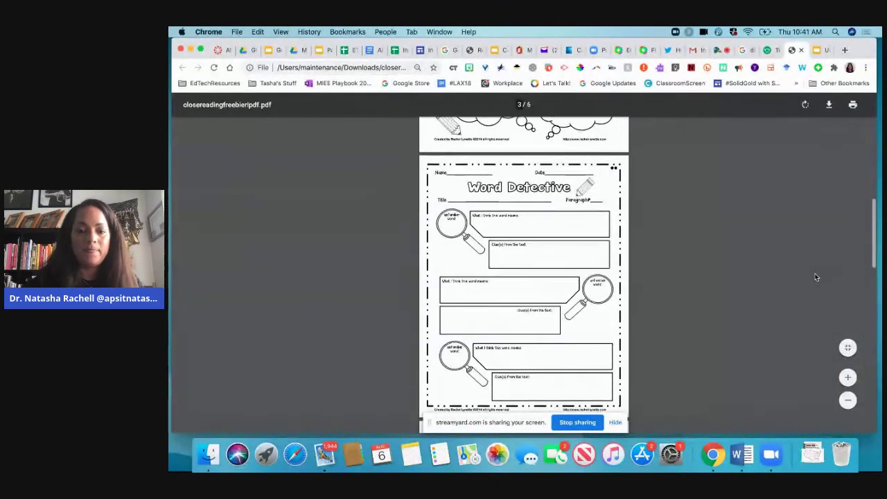
scroll(816, 278, down, 1)
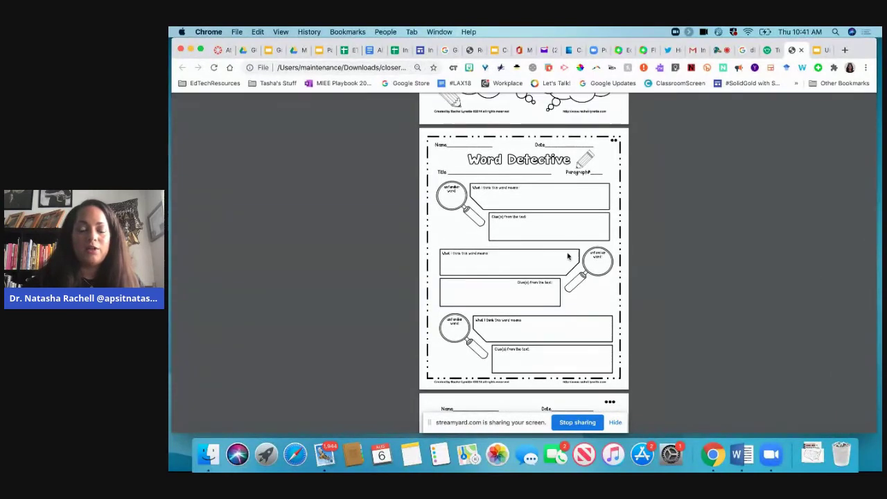
key(super+shift+4)
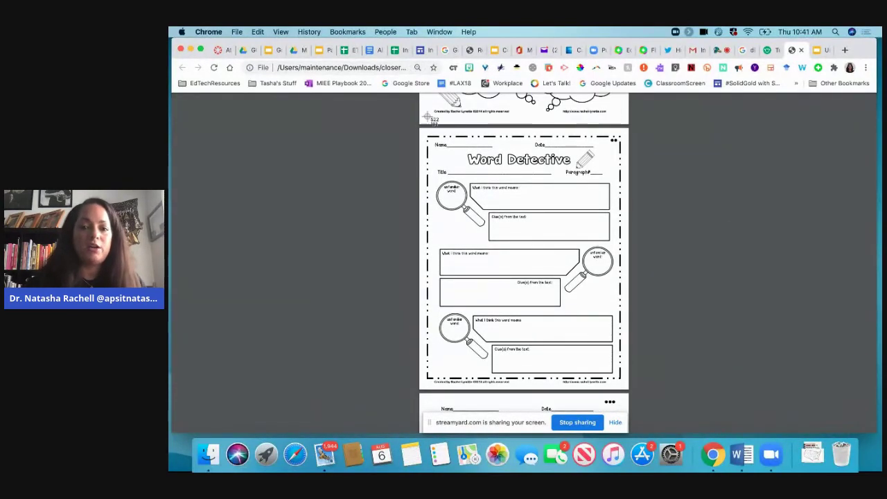
drag(420, 129, 635, 393)
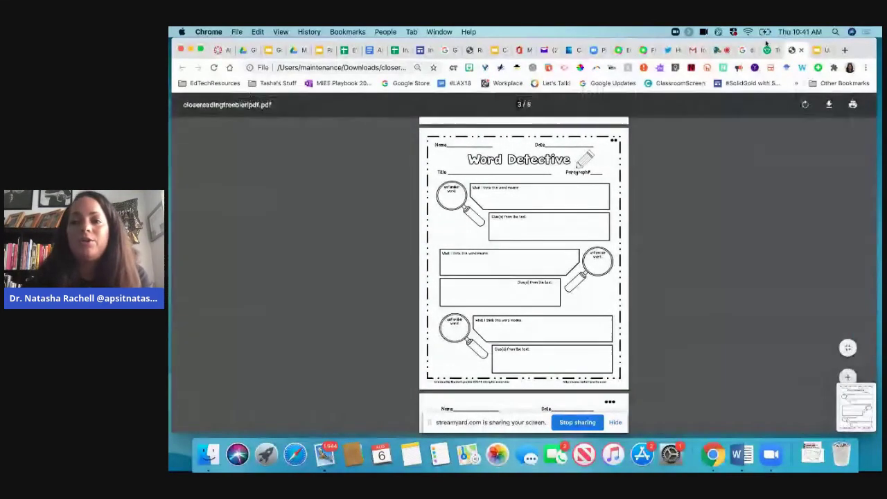
Switch back to the Google Slides presentation and set the blank third slide's background to the worksheet screenshot uploaded from the Desktop.
click(818, 50)
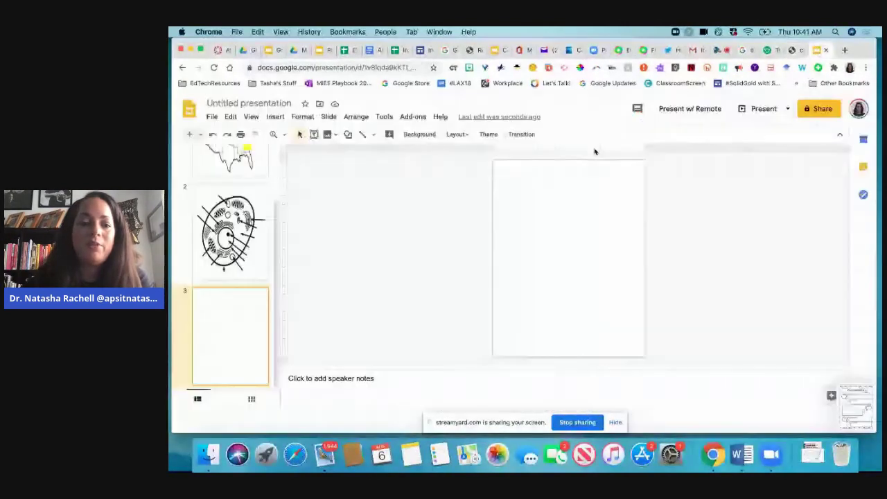
click(275, 116)
click(430, 184)
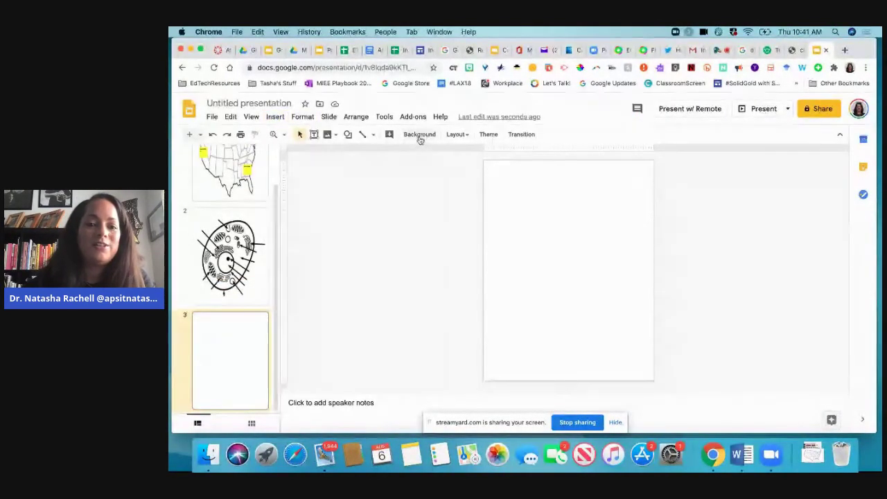
click(419, 134)
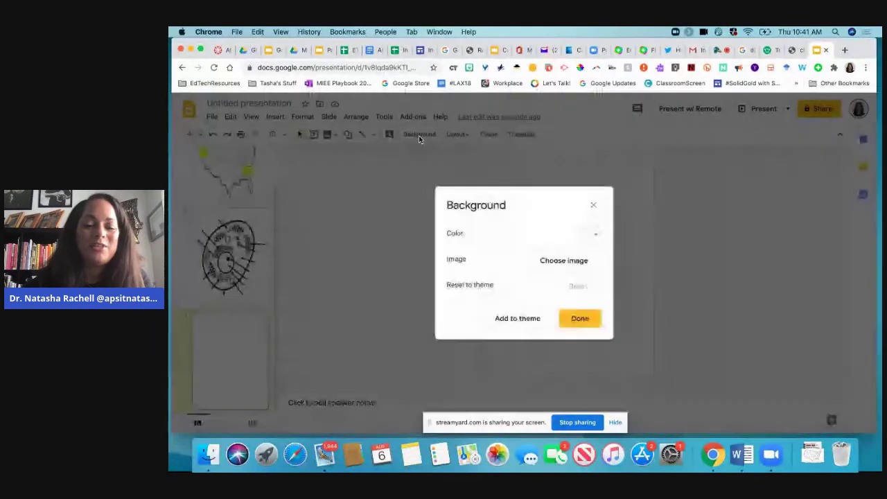
click(556, 263)
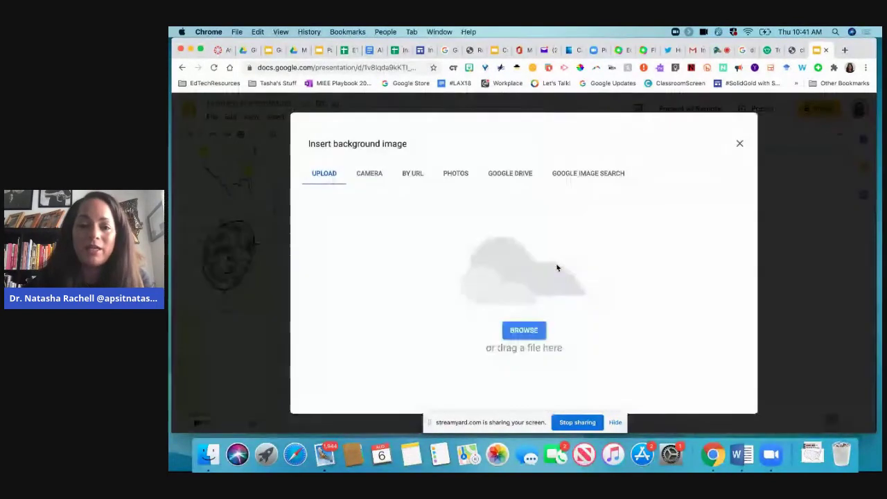
click(518, 333)
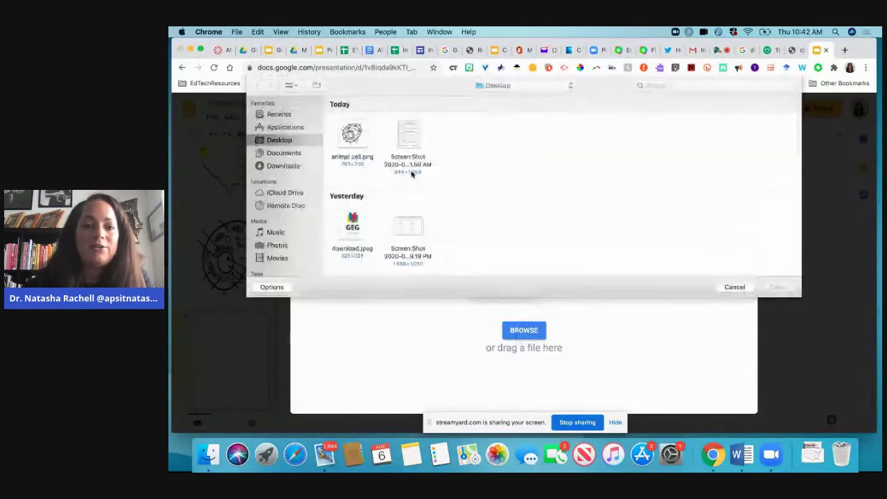
double_click(406, 132)
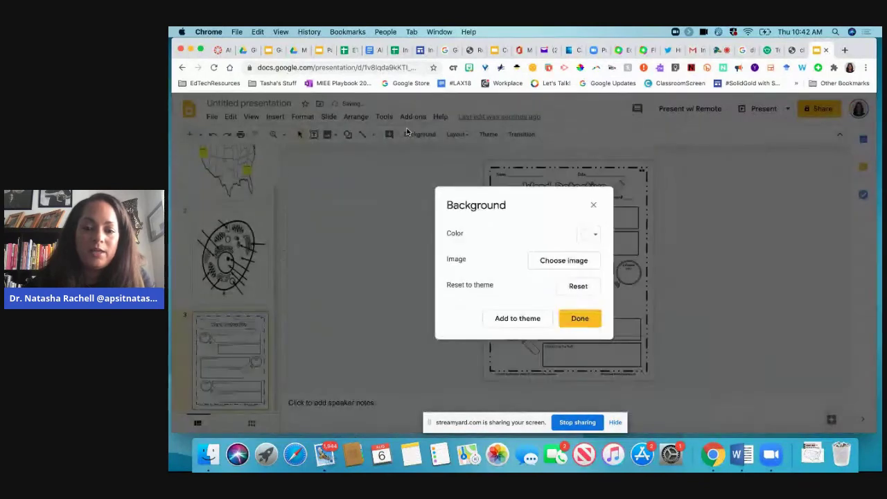
click(579, 322)
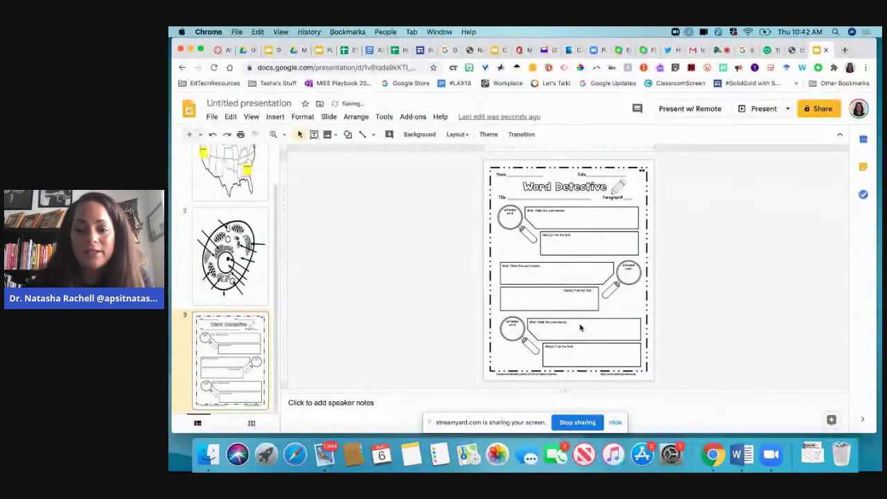
Enlarge the "Word Detective" slide to 100% and look over the worksheet from its header to the last answer boxes.
click(273, 135)
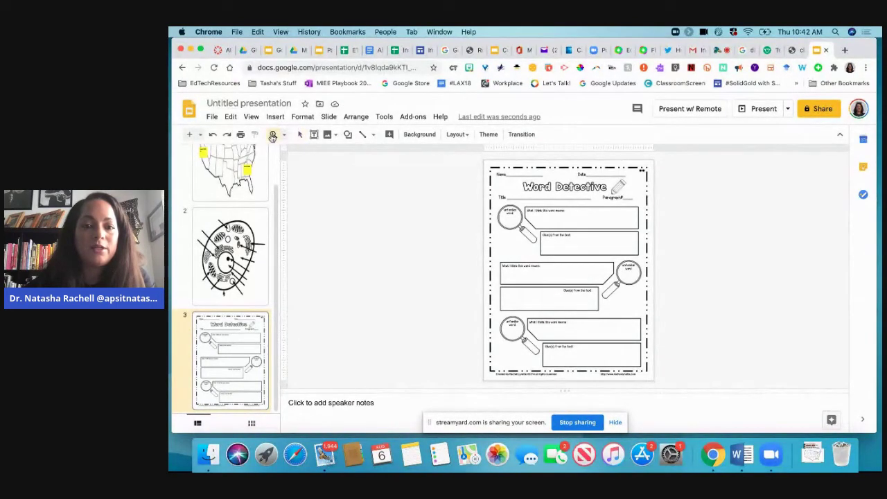
click(284, 139)
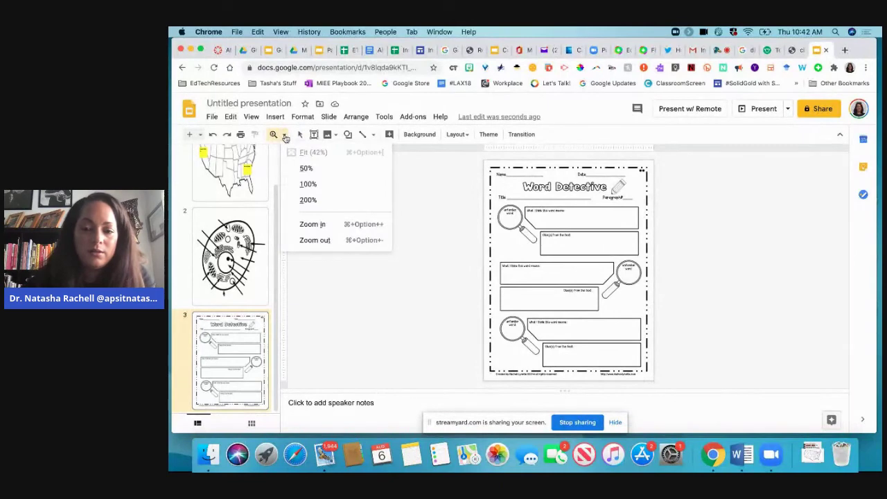
click(304, 184)
scroll(563, 243, up, 5)
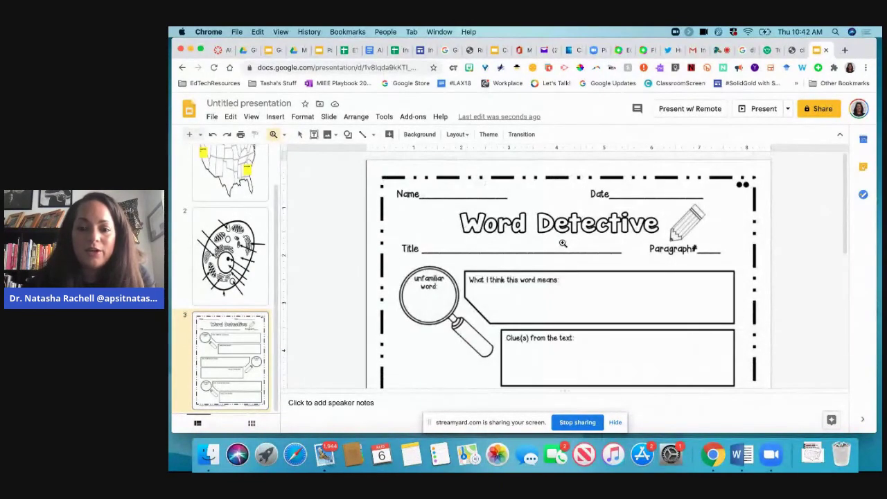
scroll(563, 242, down, 8)
scroll(563, 242, down, 2)
scroll(476, 151, up, 4)
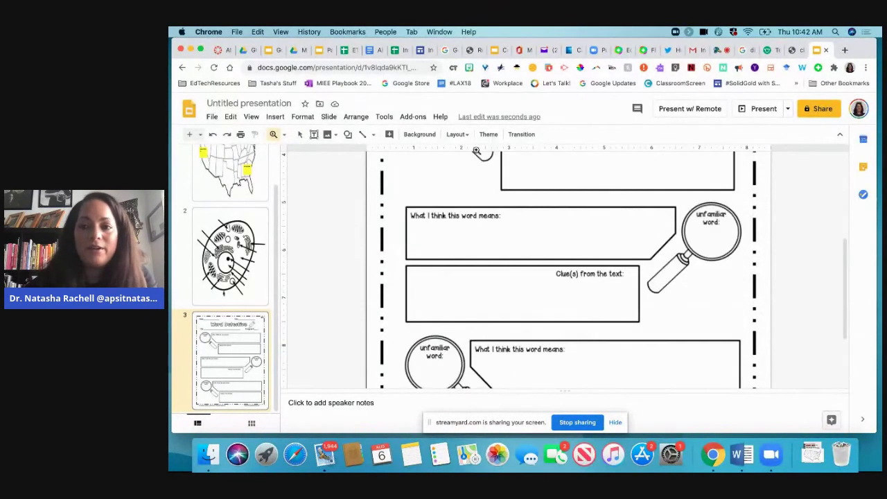
Compare the original "Word Detective" page in the closereadingfreebie PDF with the worksheet on the third slide.
click(800, 50)
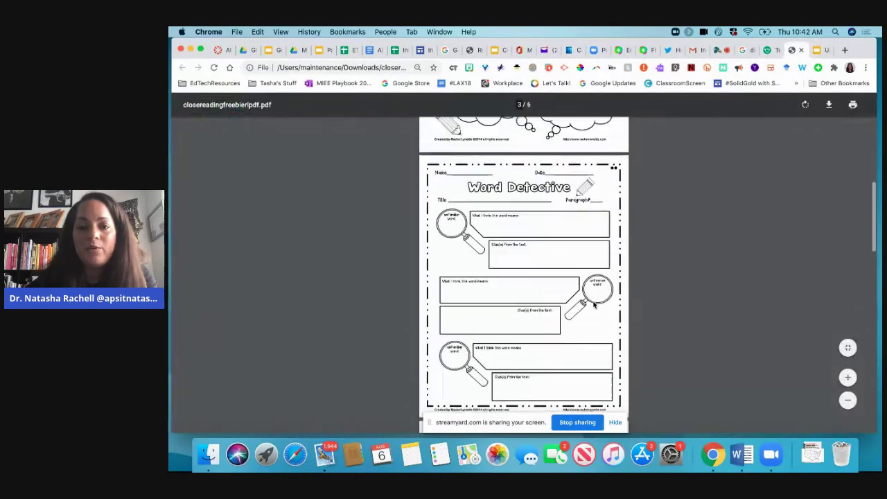
scroll(594, 305, up, 10)
scroll(593, 305, up, 5)
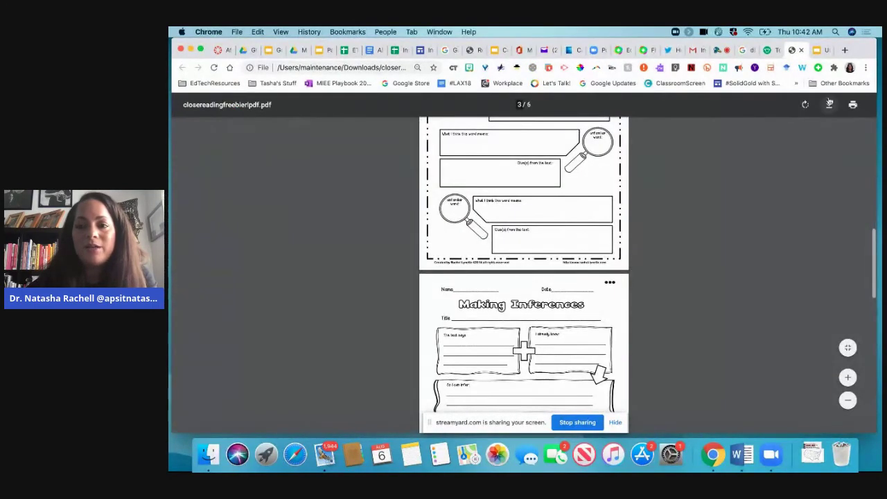
click(817, 50)
scroll(556, 274, up, 5)
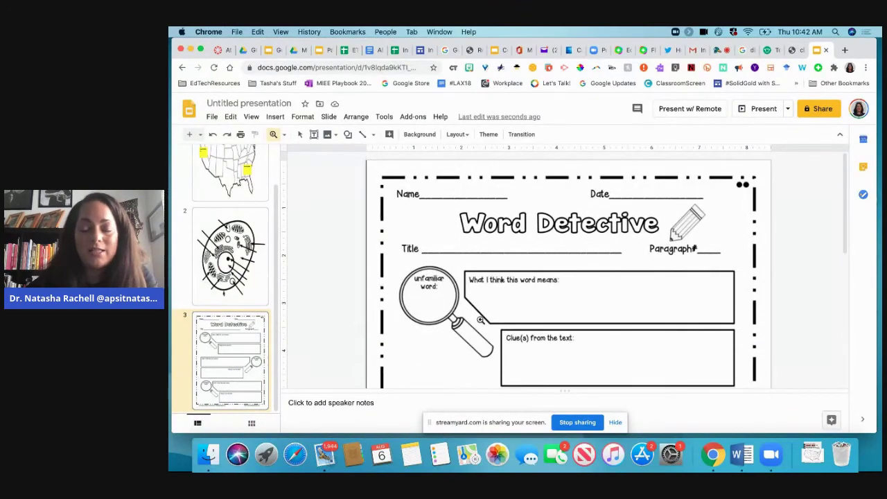
scroll(480, 320, down, 5)
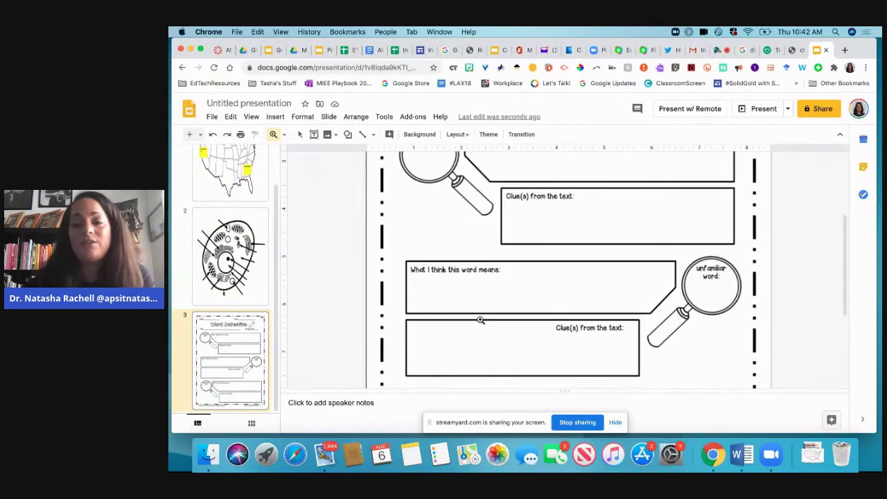
click(530, 277)
click(532, 277)
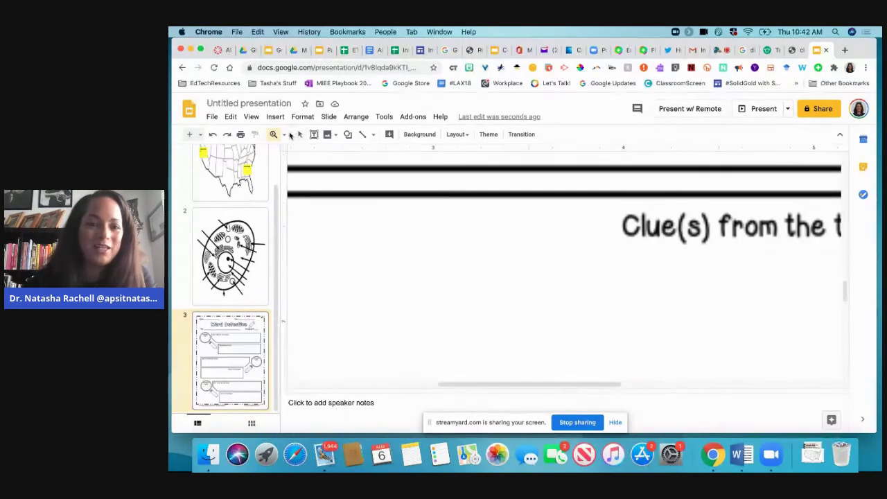
click(284, 134)
click(333, 183)
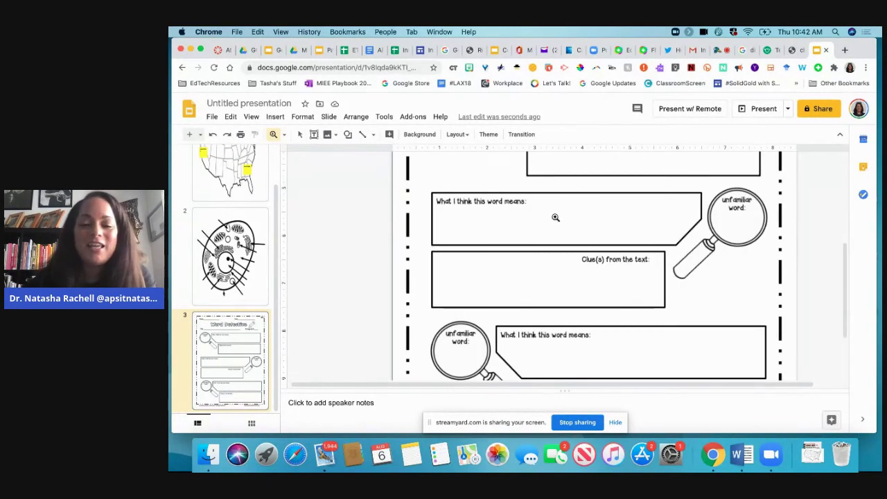
scroll(542, 232, up, 5)
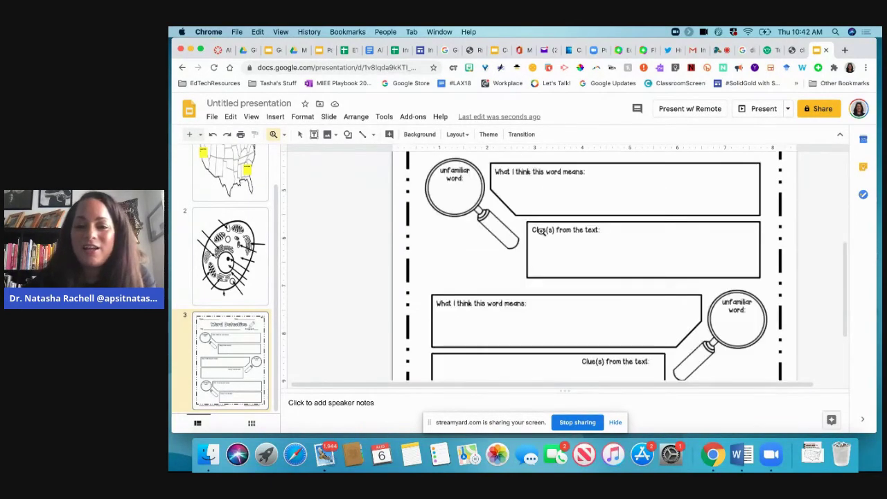
click(315, 199)
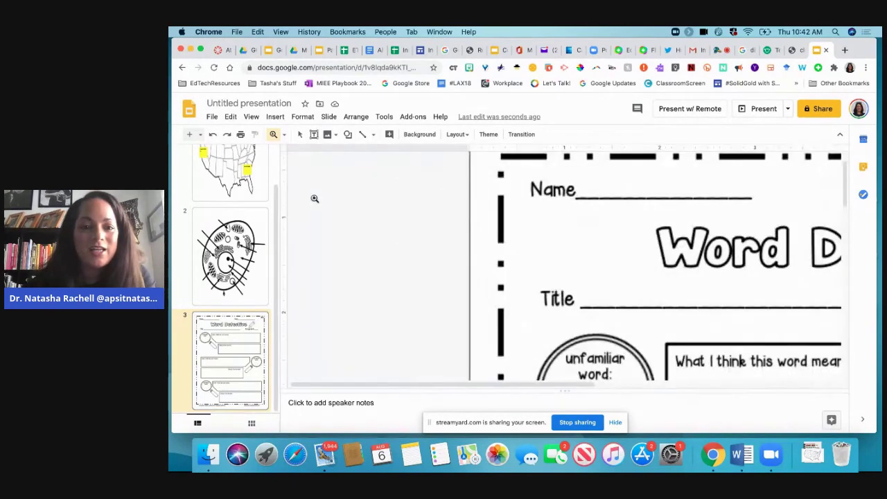
click(284, 135)
click(308, 183)
Add an empty text box over the Name line of the "Word Detective" worksheet on the third slide.
click(300, 137)
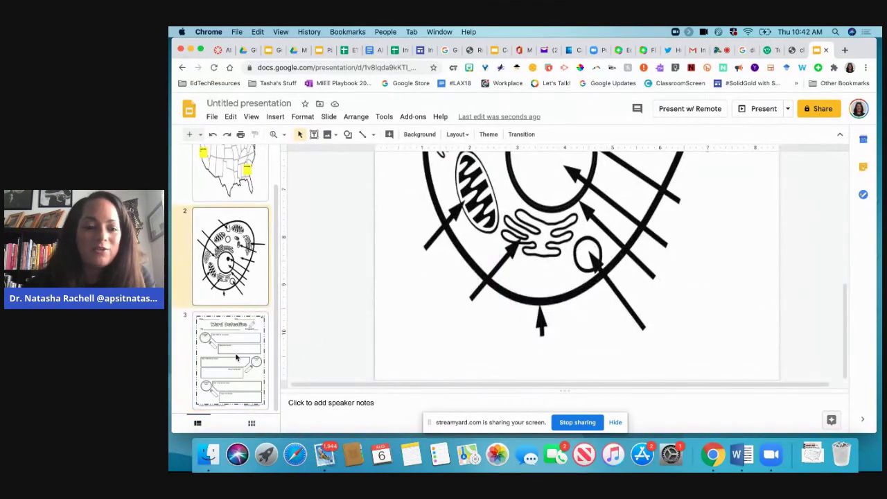
key(Down)
scroll(527, 292, up, 1)
scroll(527, 292, up, 5)
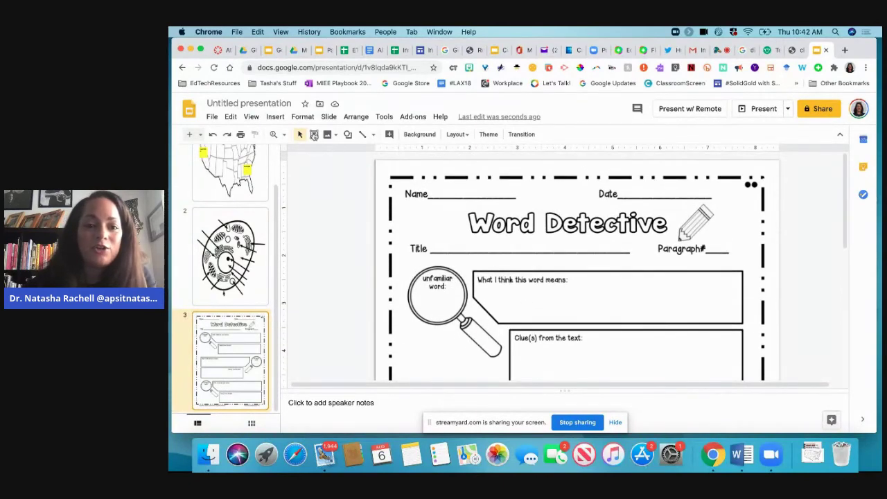
click(313, 134)
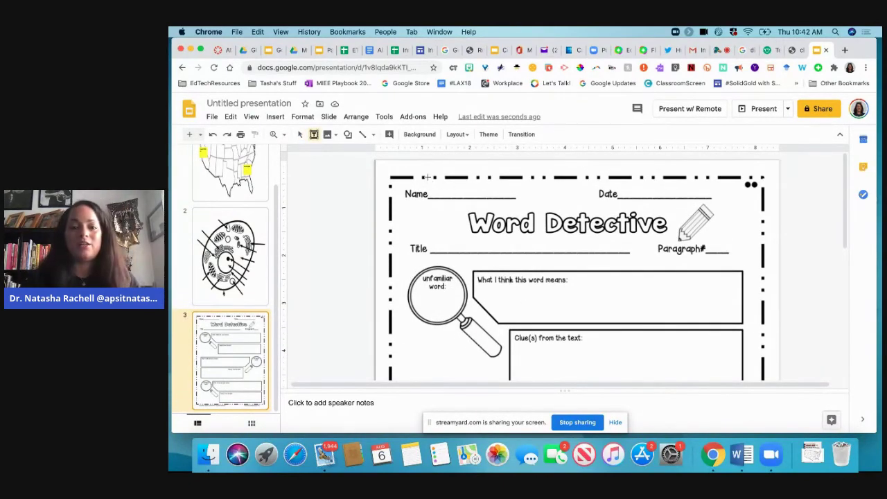
drag(431, 177, 528, 199)
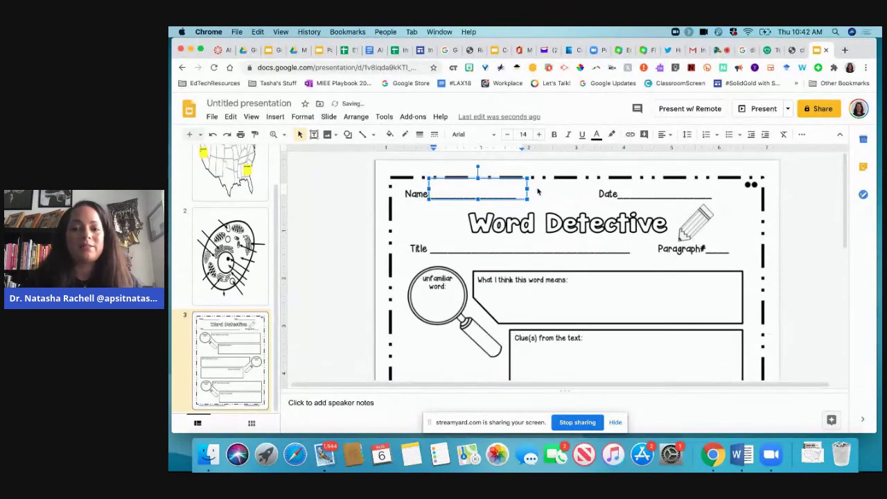
key(Escape)
key(Escape)
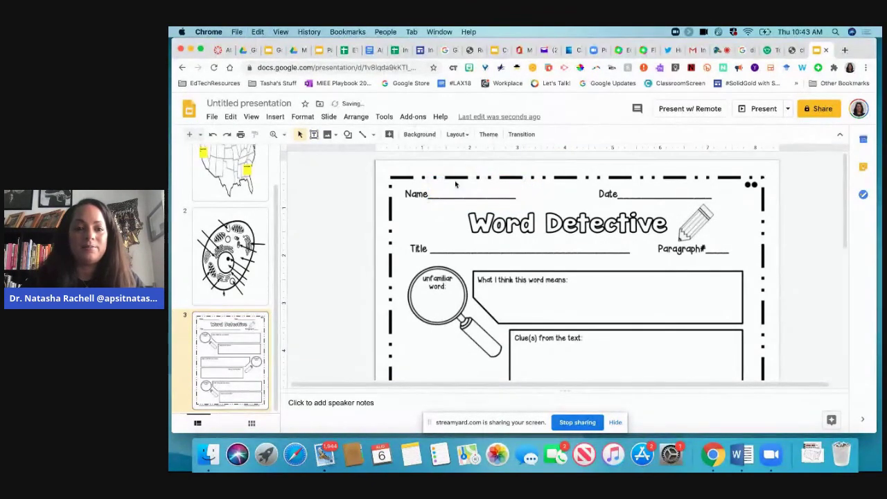
Place a copy of the Name line's text box over the Date line.
click(212, 134)
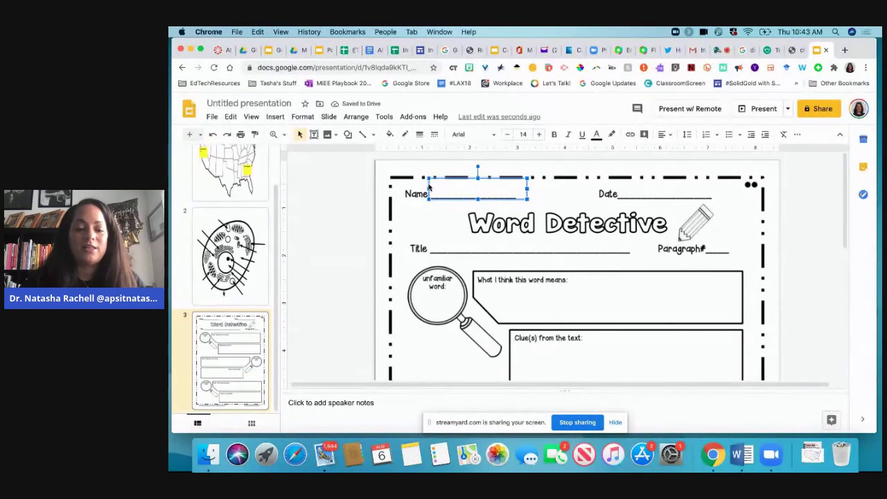
drag(429, 184, 436, 193)
drag(533, 194, 720, 185)
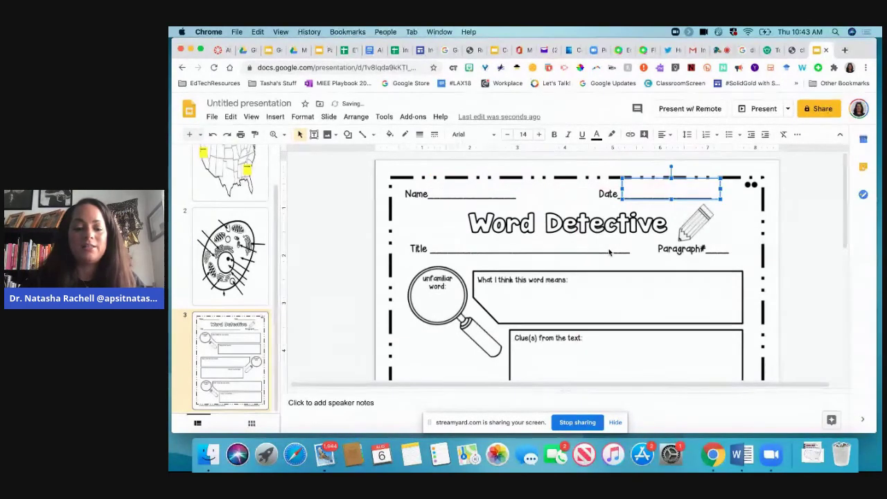
Add another copy of the text box and enlarge it to fill the first "What I think this word means:" box.
key(super+z)
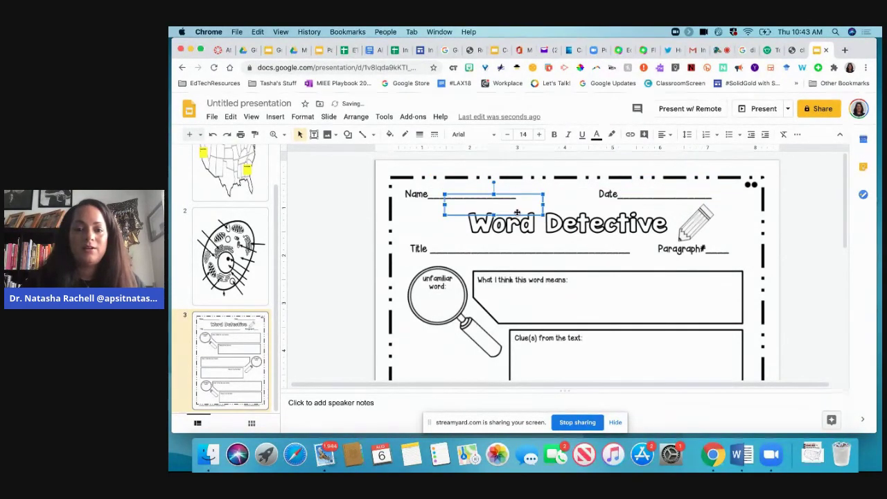
drag(516, 214, 737, 294)
drag(612, 305, 612, 316)
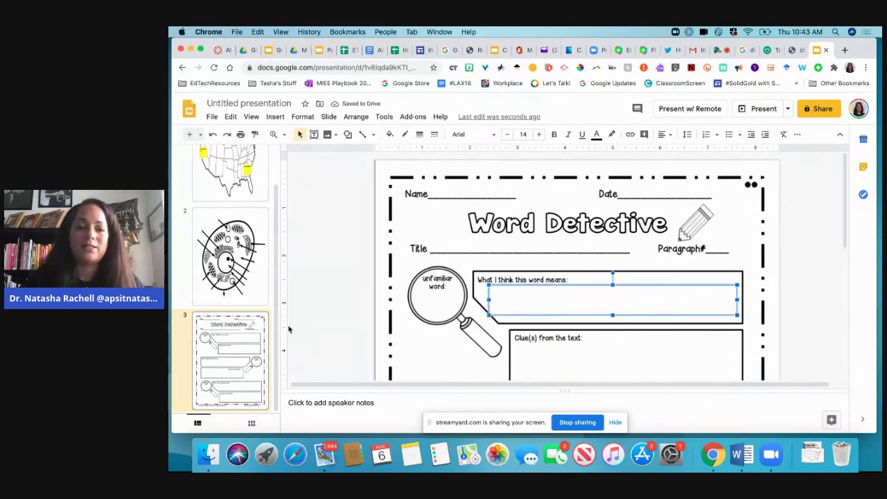
click(331, 310)
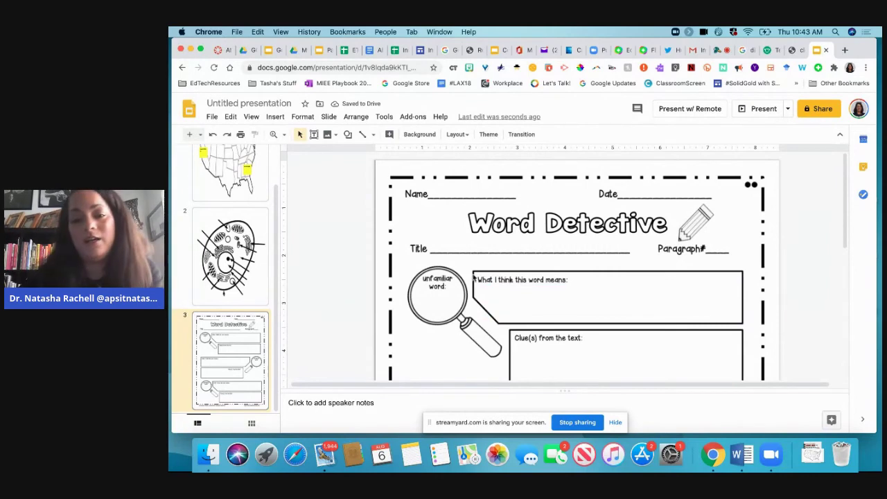
Check the text boxes on the Name line, the Date line and the first answer box, and review the worksheet's remaining fields.
click(454, 188)
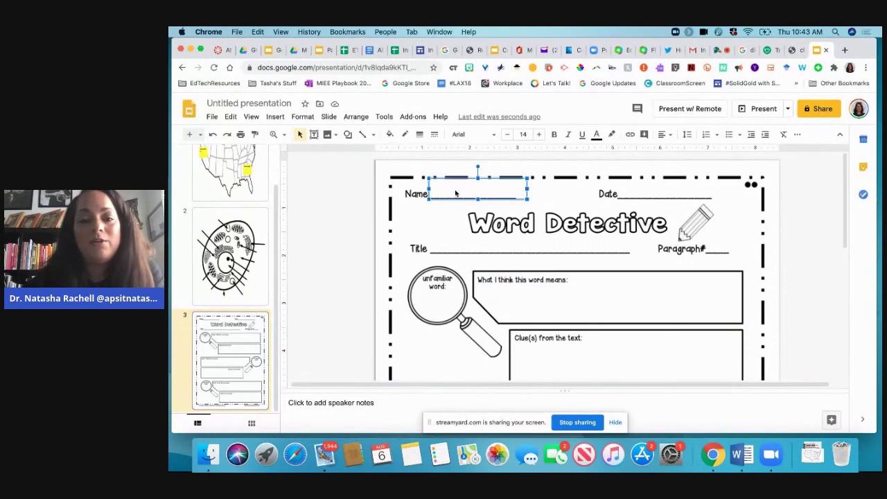
click(639, 188)
click(560, 303)
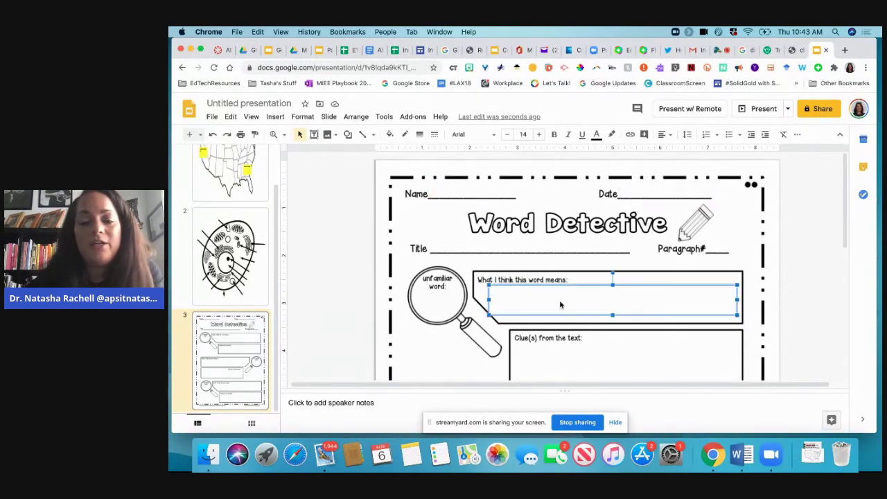
scroll(560, 305, down, 5)
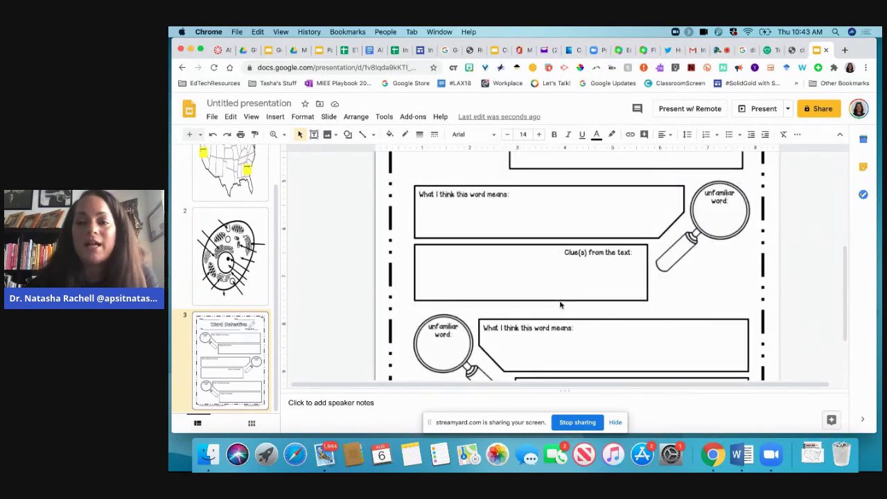
scroll(560, 304, down, 3)
scroll(558, 303, up, 8)
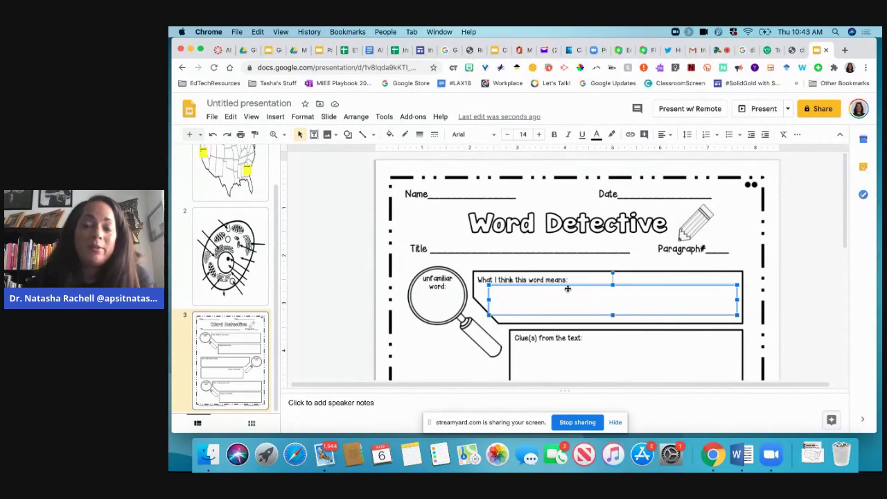
scroll(568, 289, down, 10)
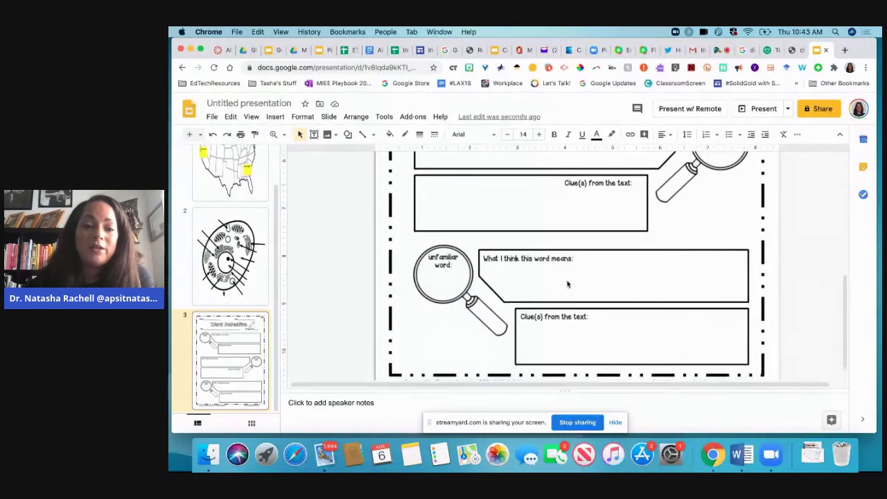
scroll(563, 293, up, 8)
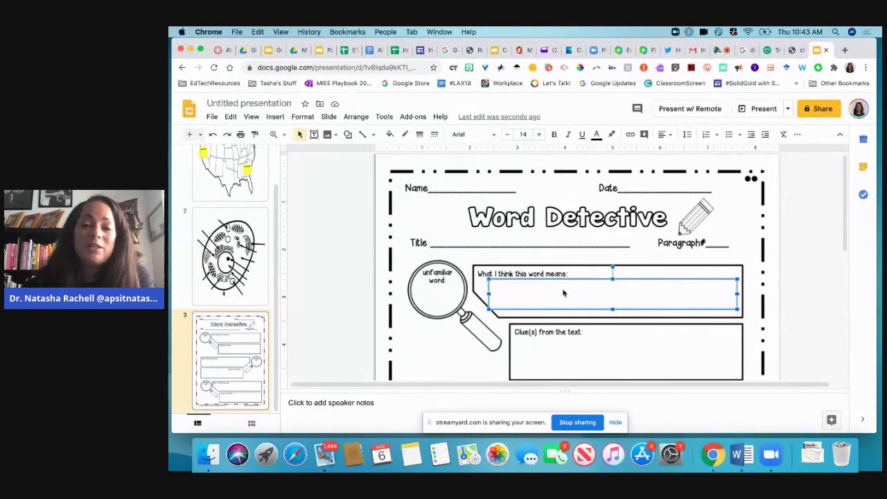